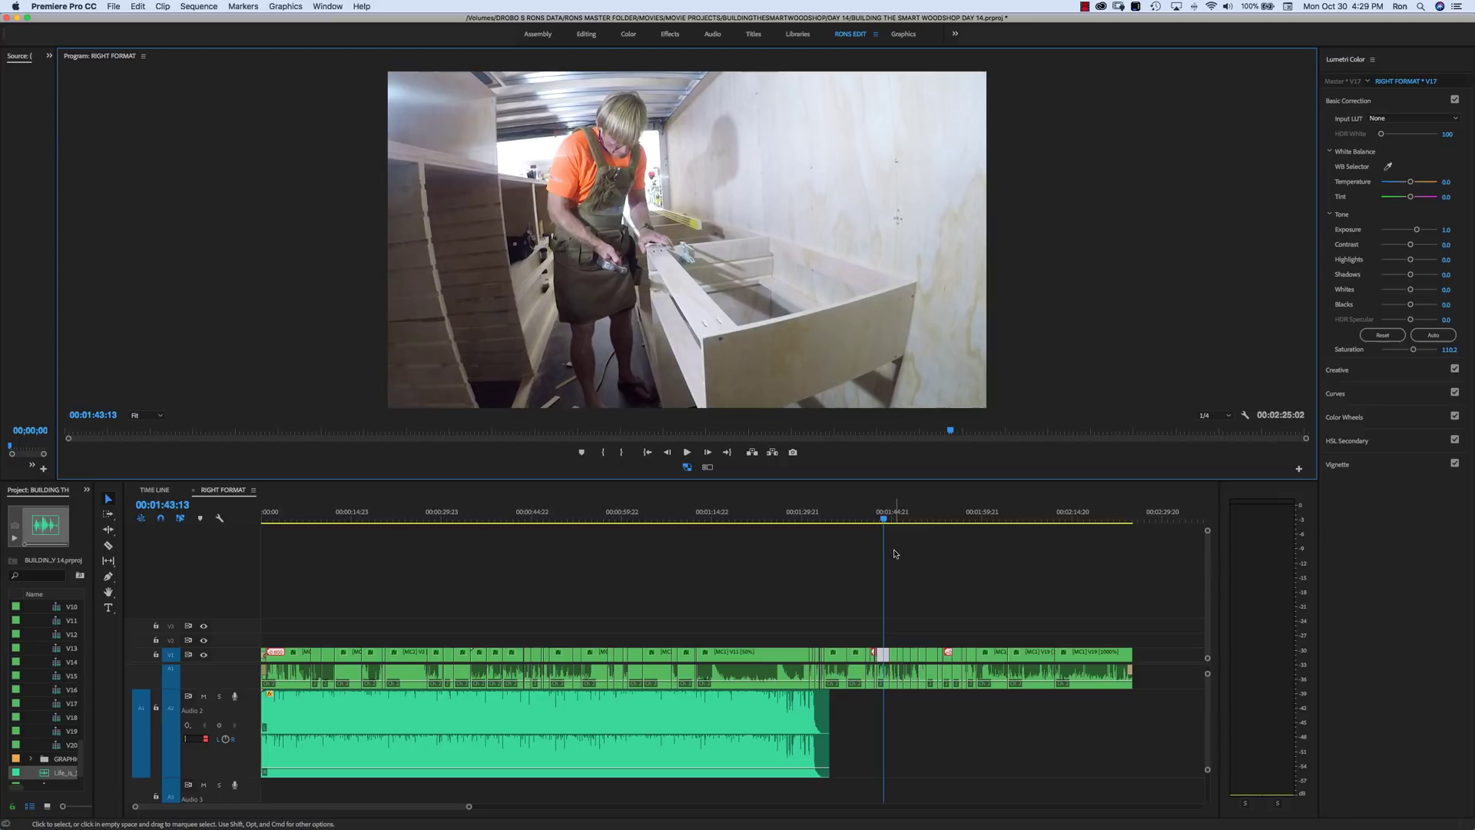
Step: Scrub and play back the sequence around 1:31–1:32 to review the footage
left_click_drag(888, 526, 1133, 538)
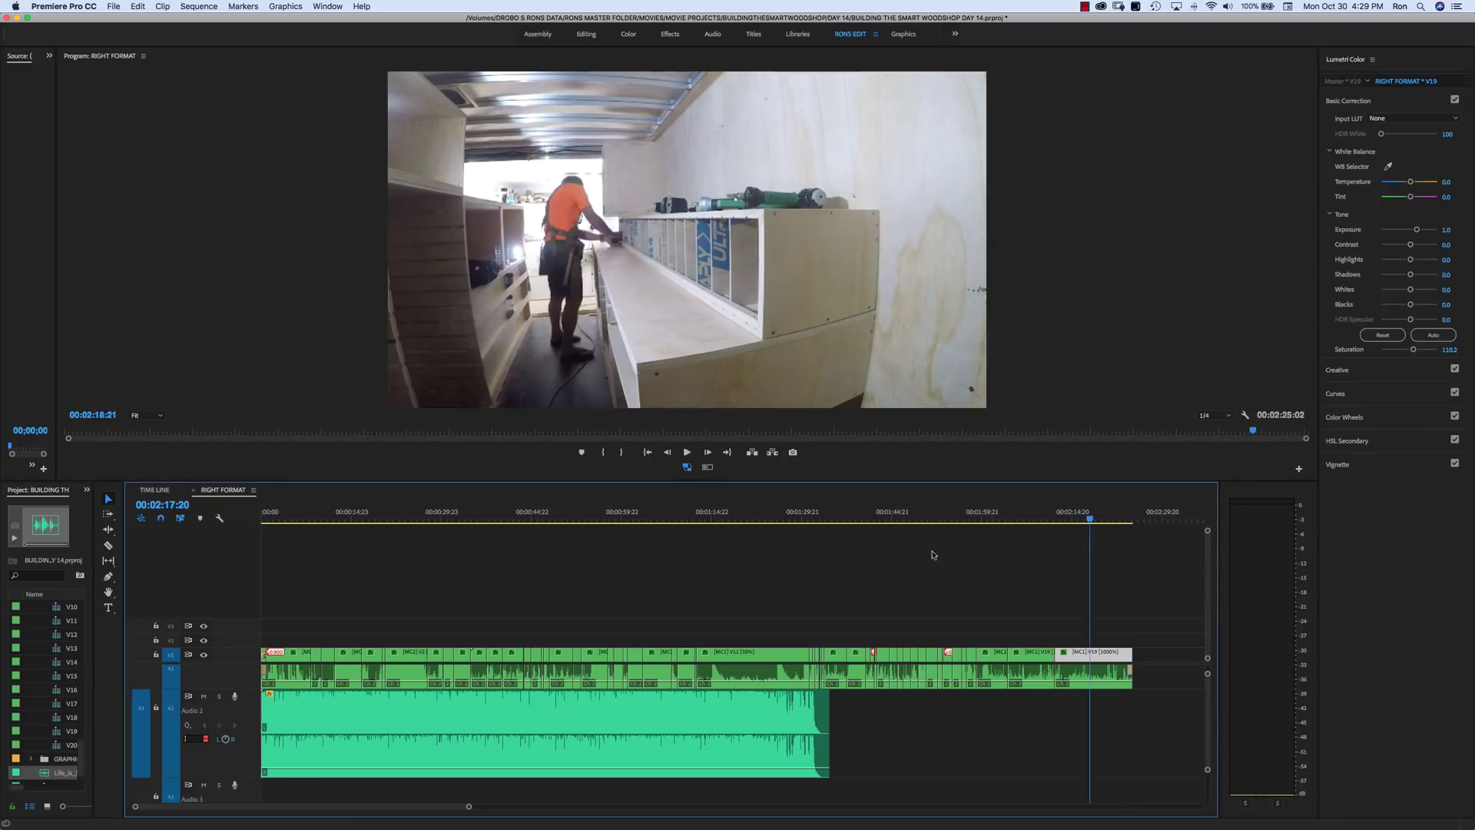
left_click_drag(999, 547, 812, 577)
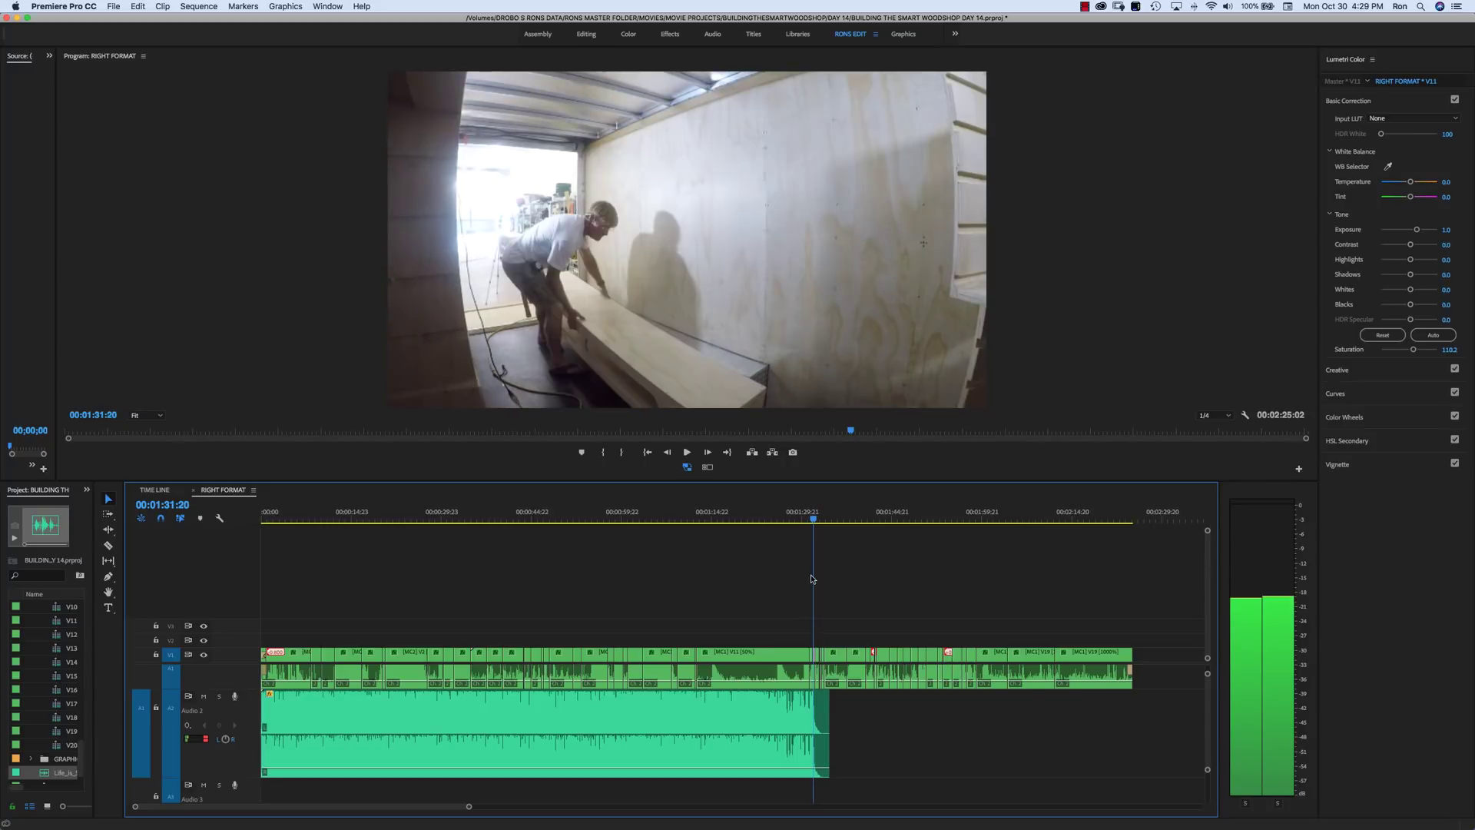
key("space")
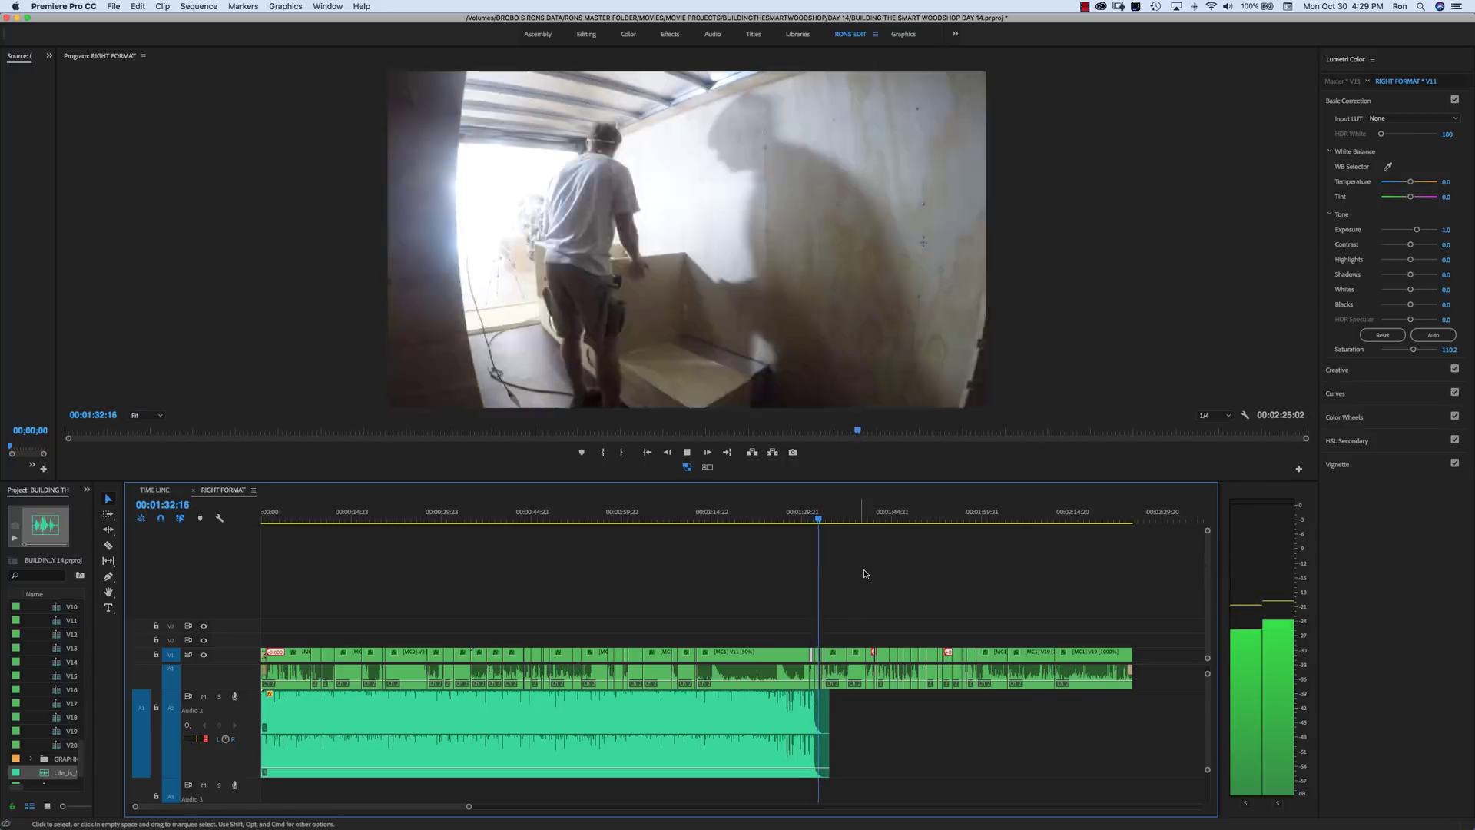
key("space")
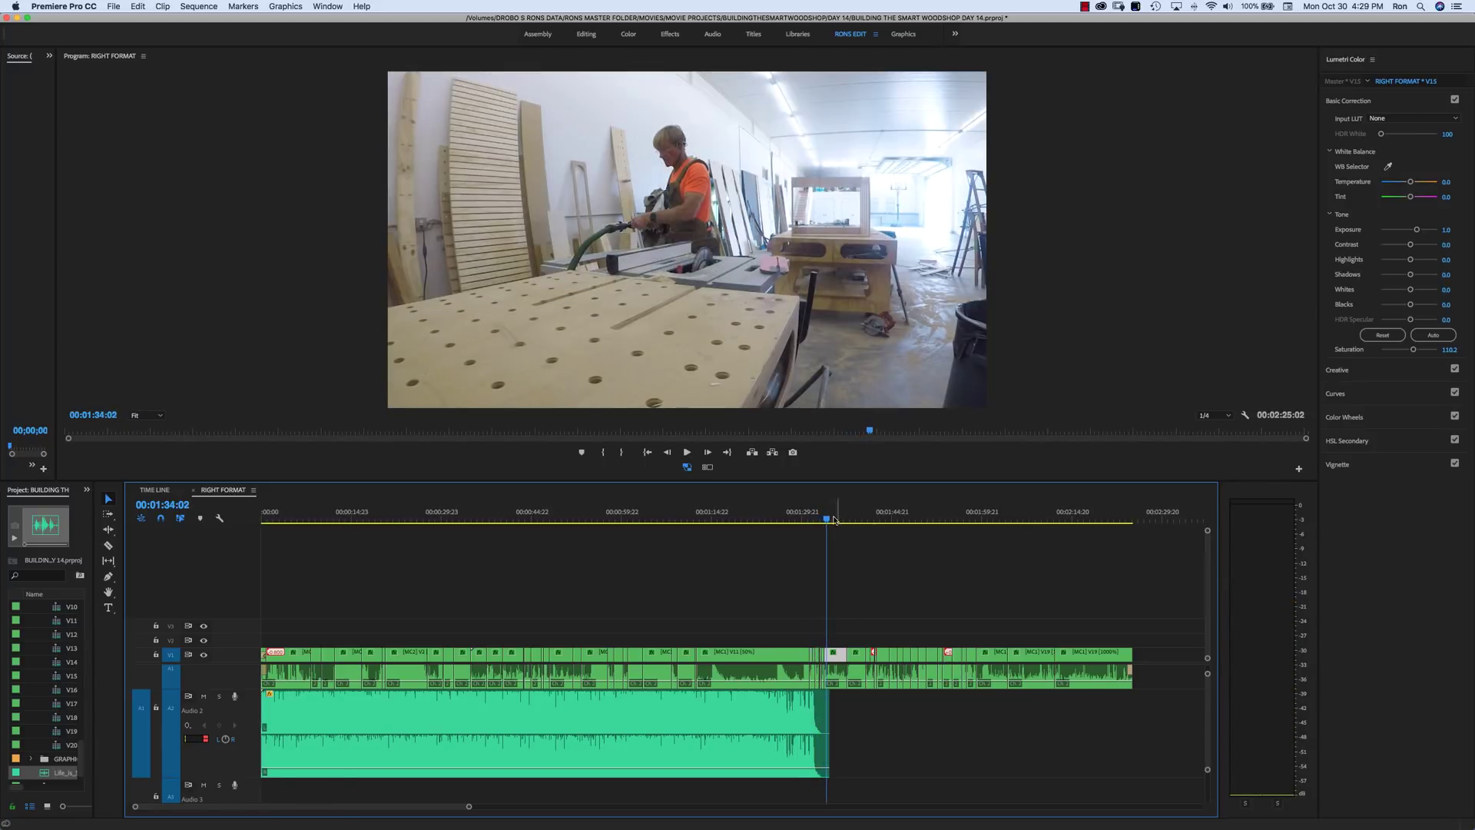
left_click_drag(829, 523, 1135, 569)
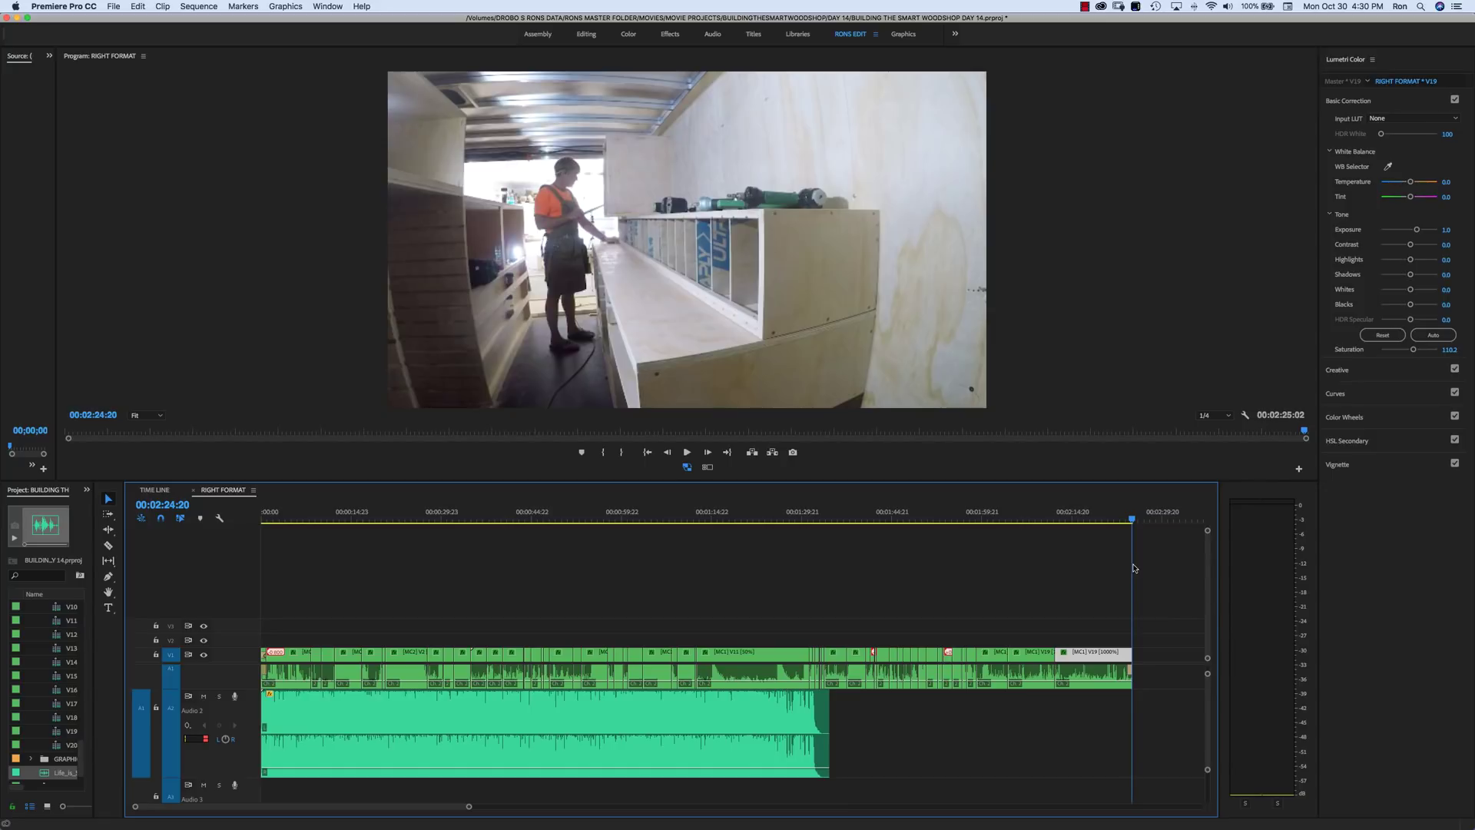
Step: Send the Audio 2 music clip to Adobe Audition with Edit Clip in Adobe Audition
left_click(716, 719)
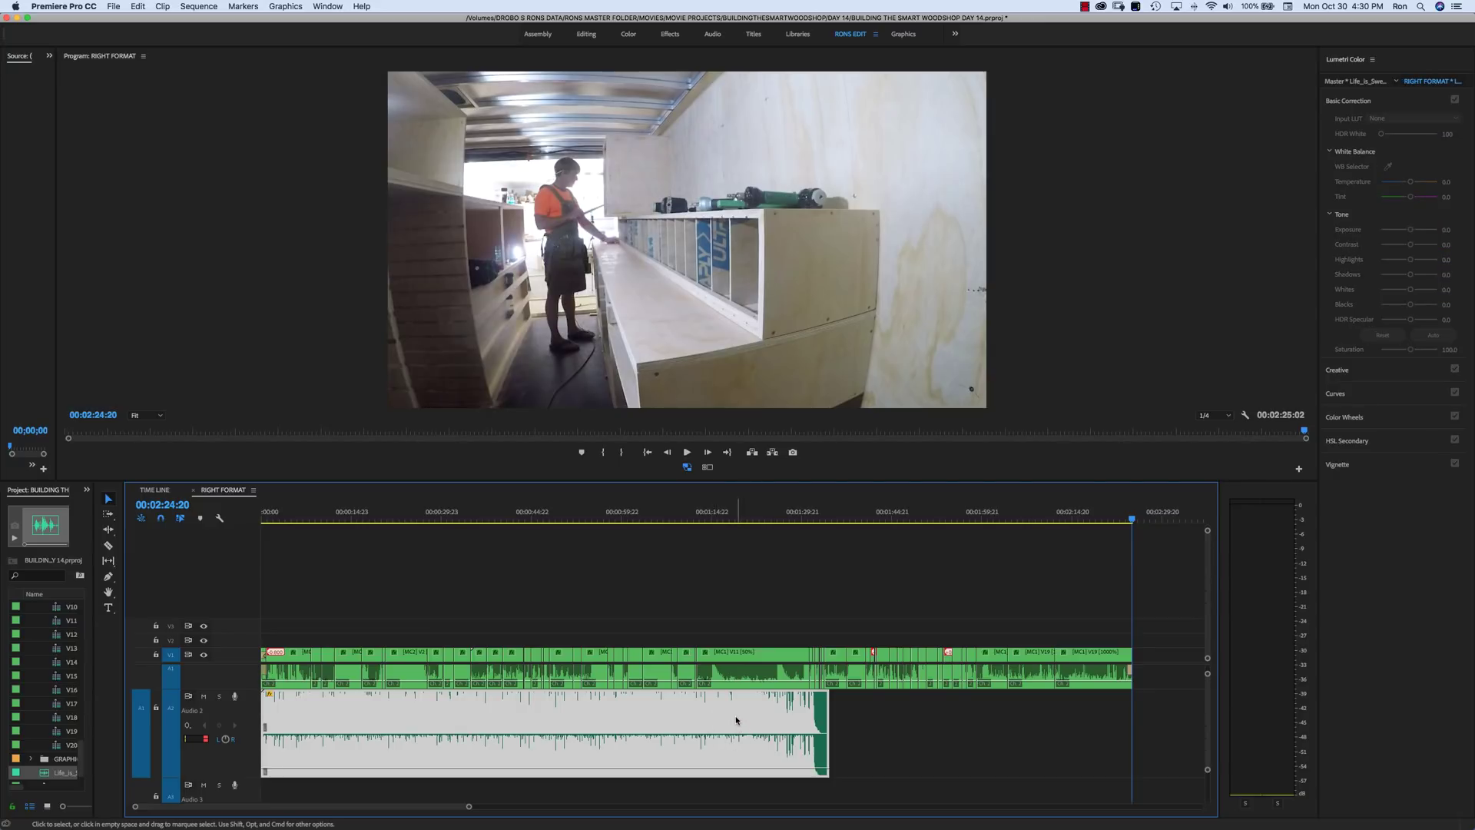
right_click(721, 717)
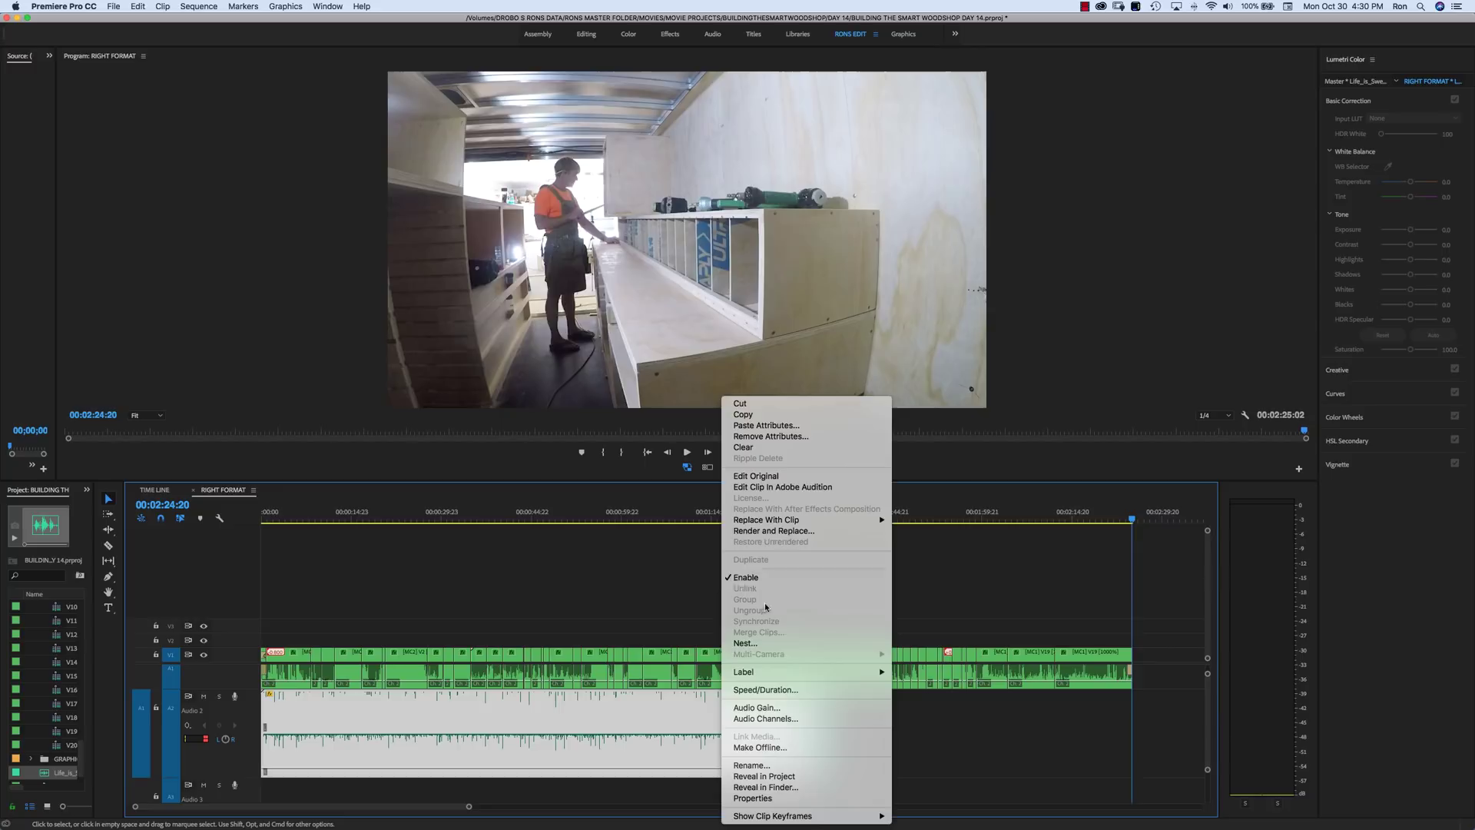
left_click(795, 487)
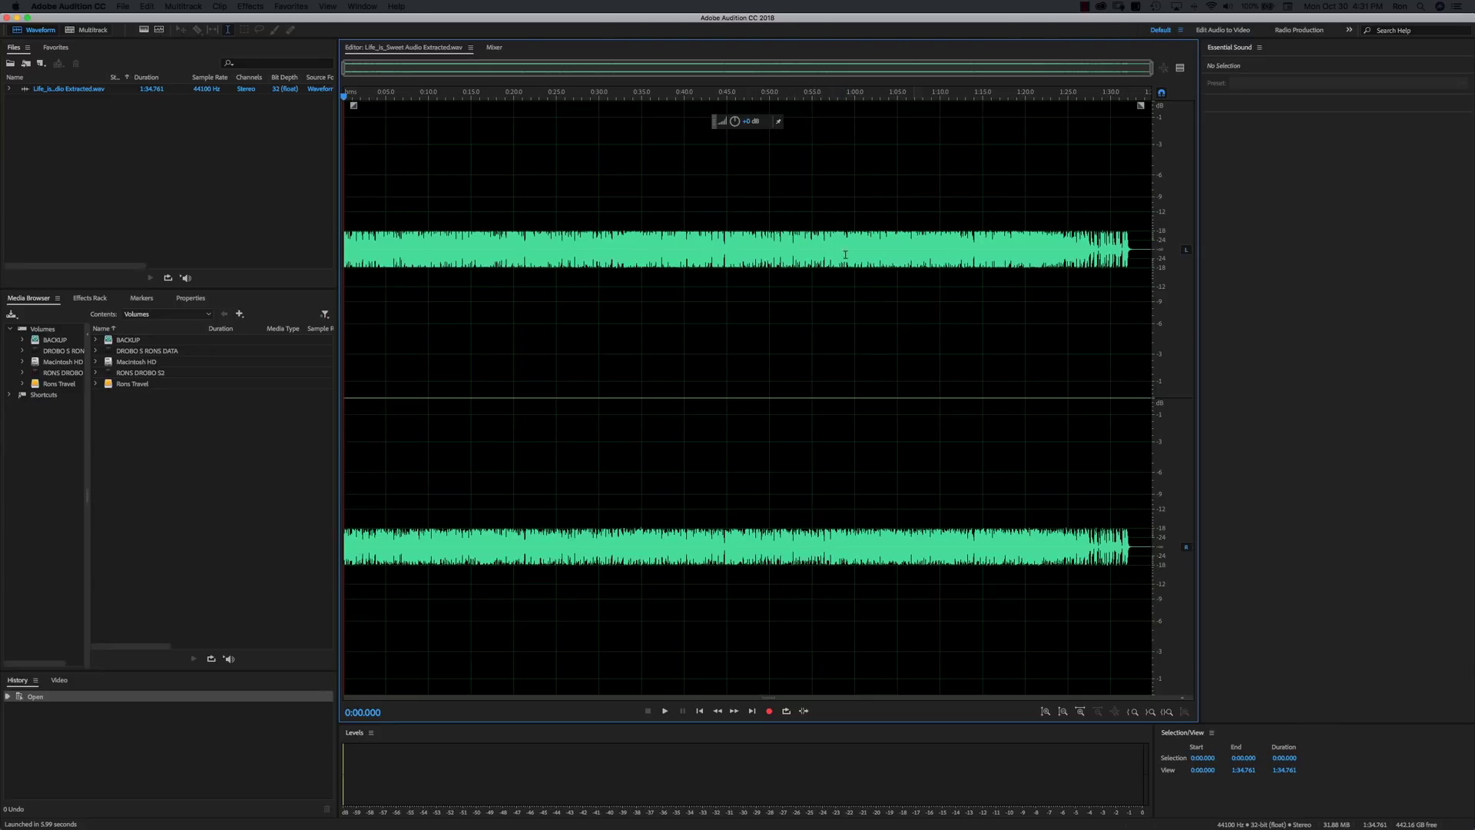
Step: Insert the extracted waveform into a new multitrack session named DAY 14, then browse for its save location
right_click(721, 248)
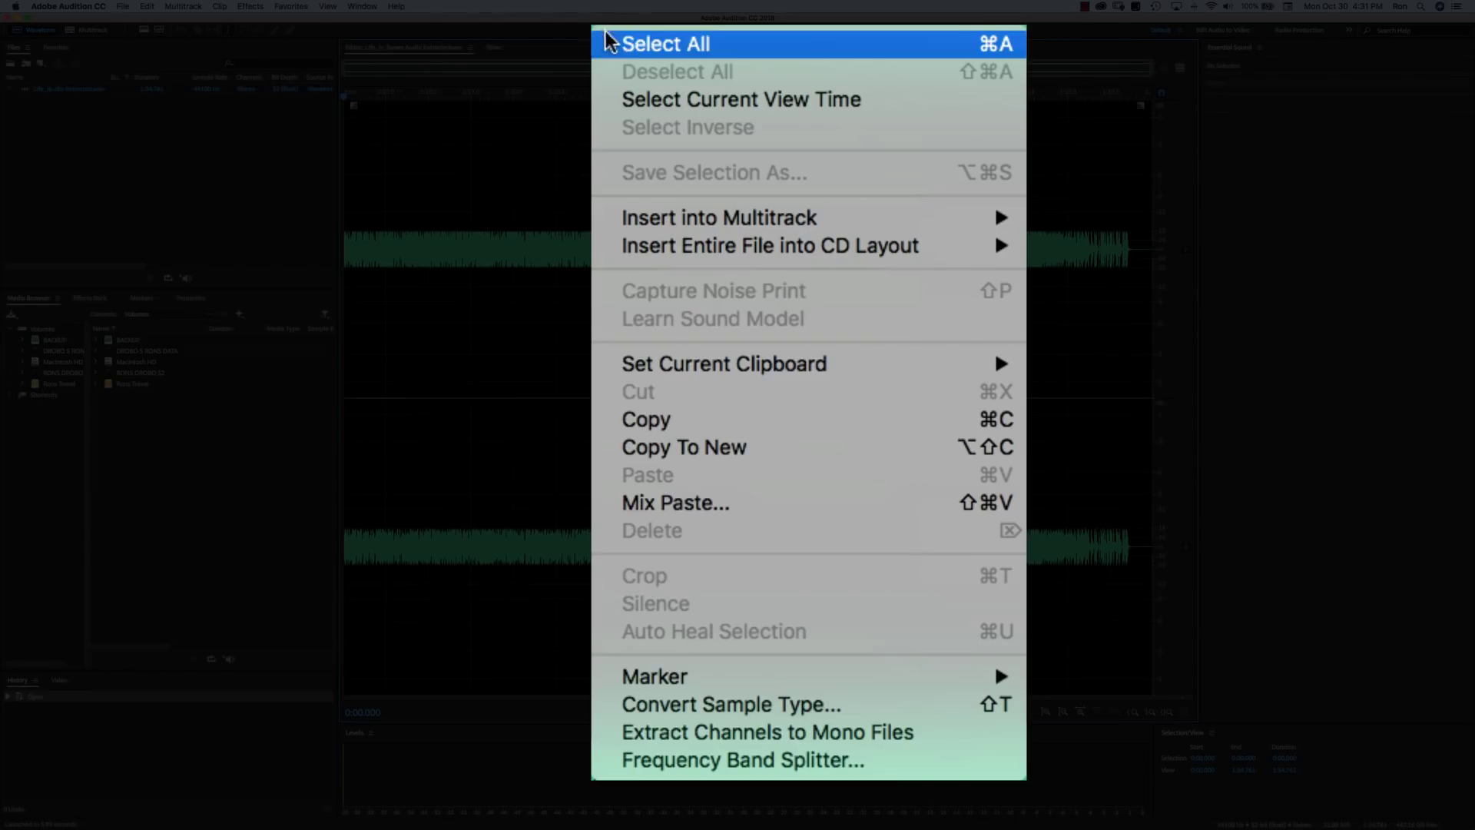
mouse_move(769, 330)
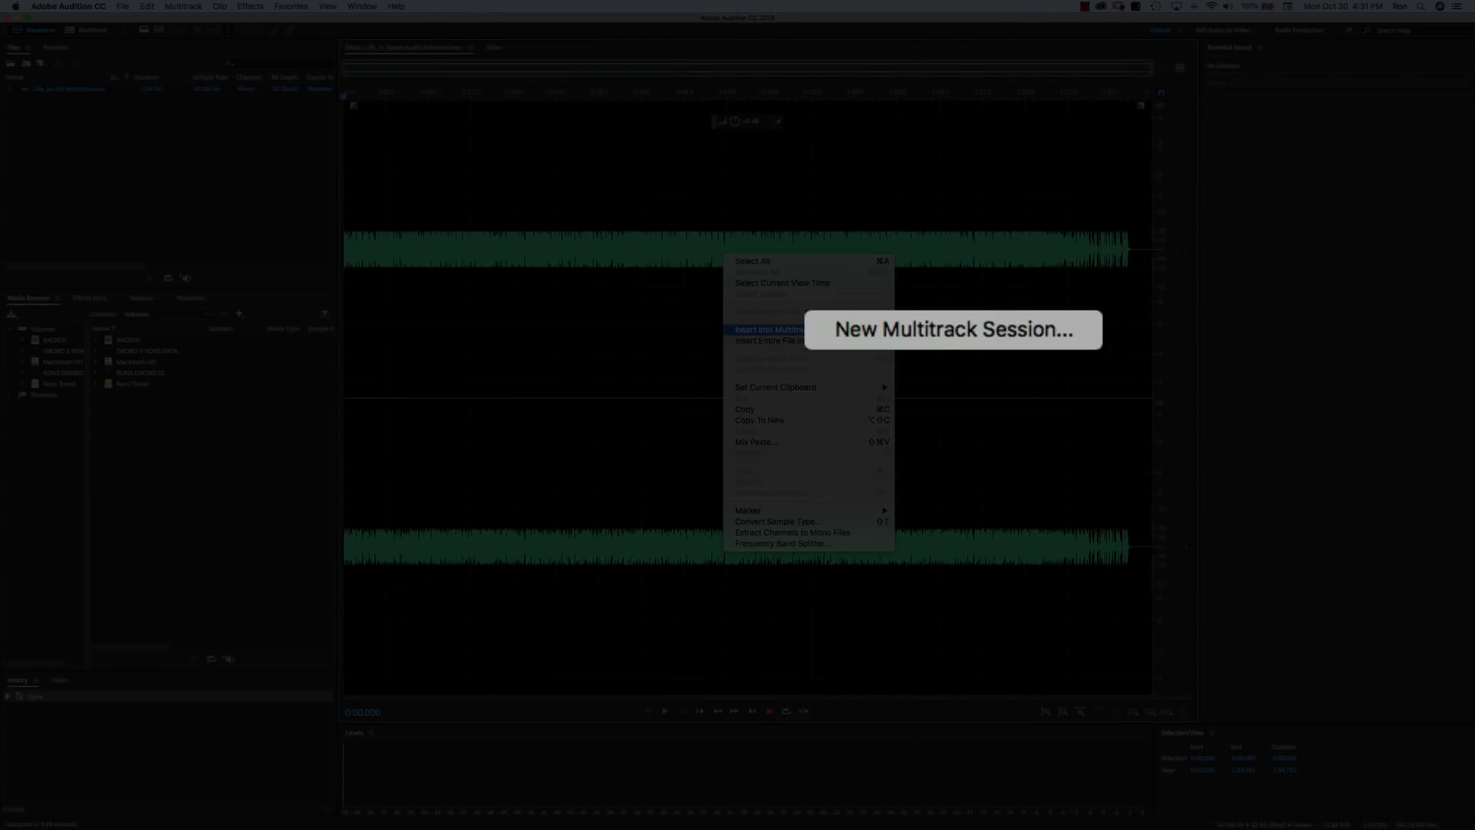
left_click(861, 328)
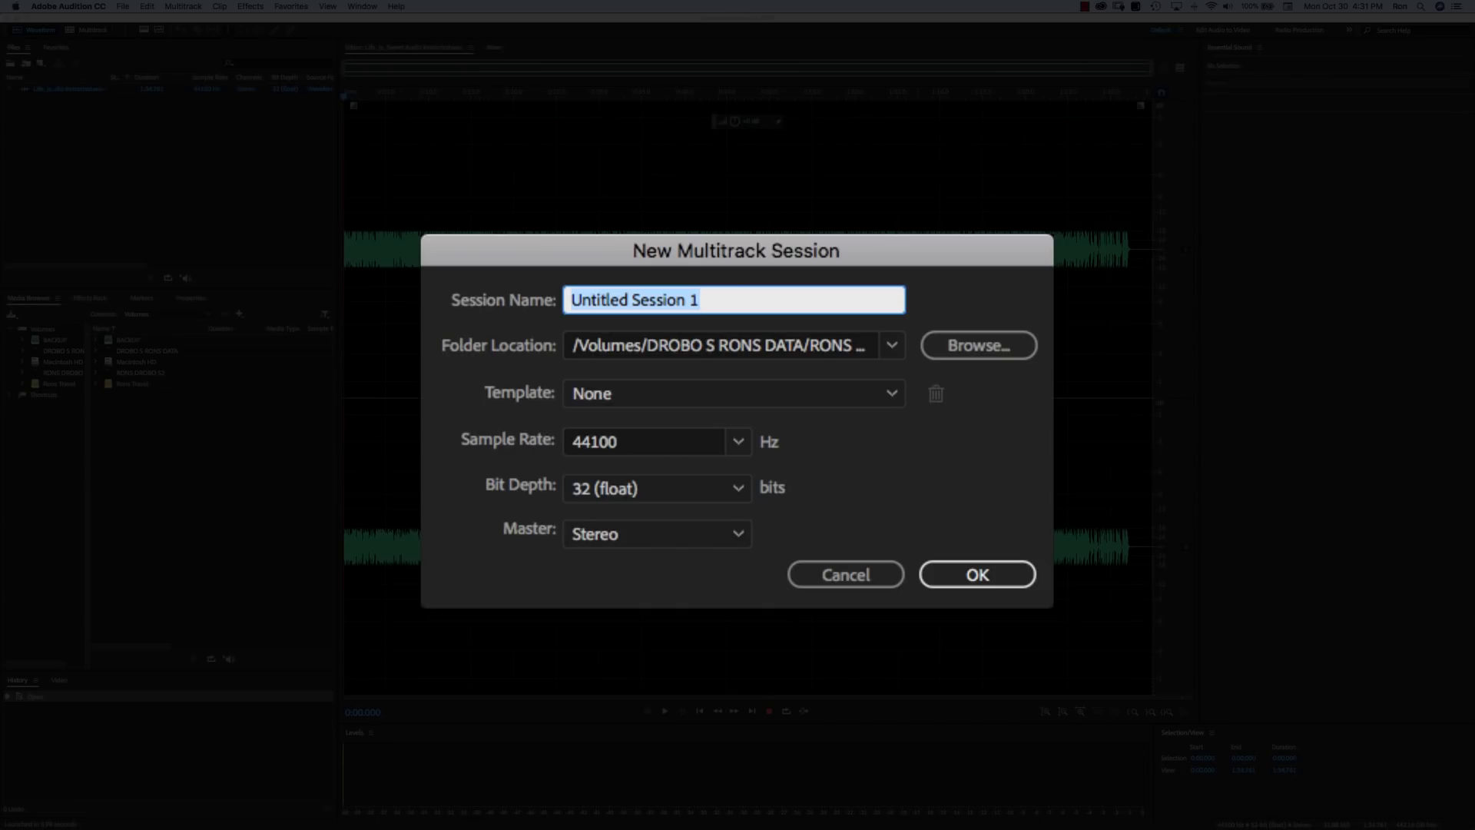
type("DAY 14")
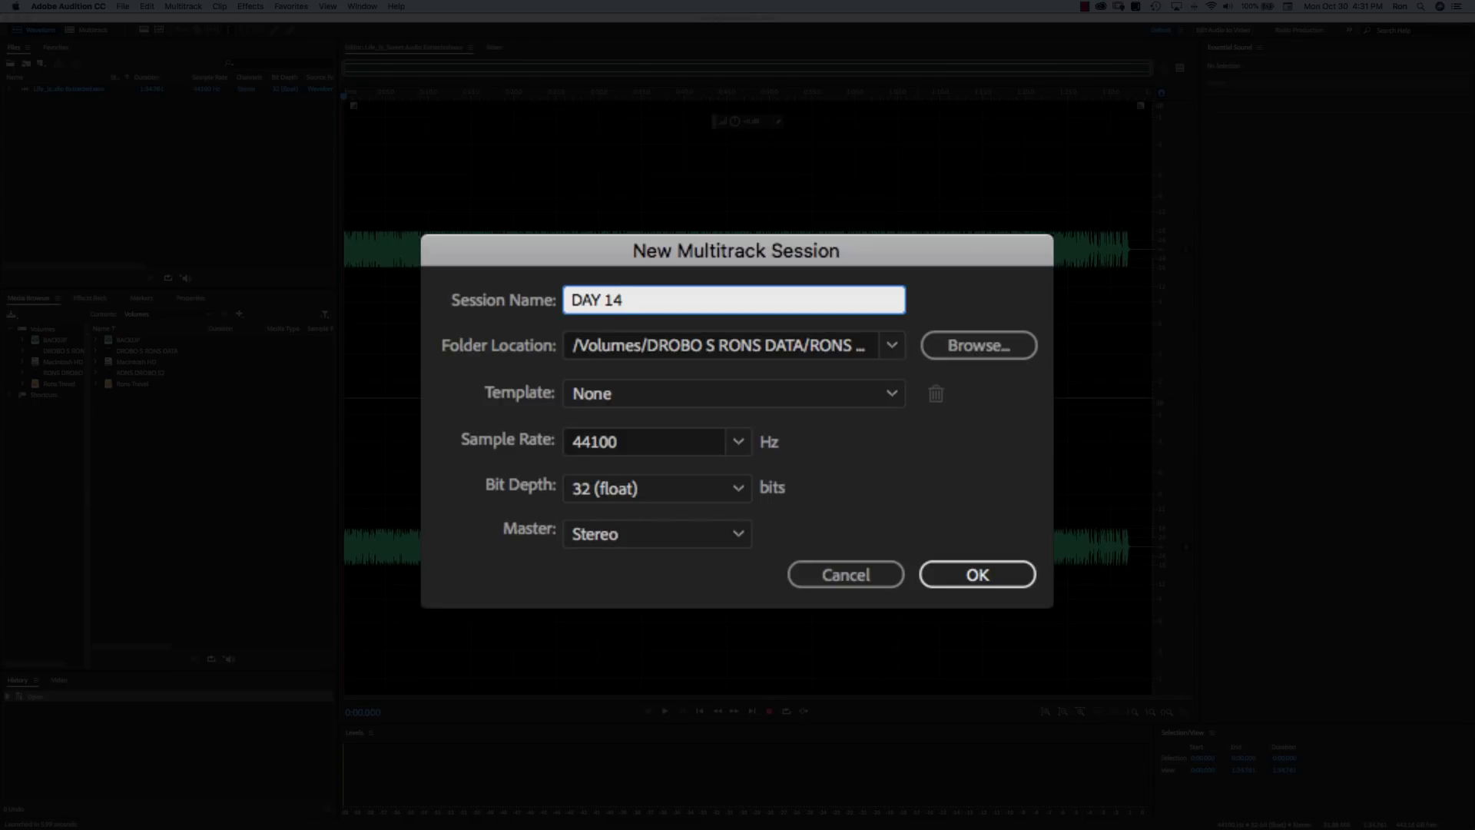
left_click(968, 346)
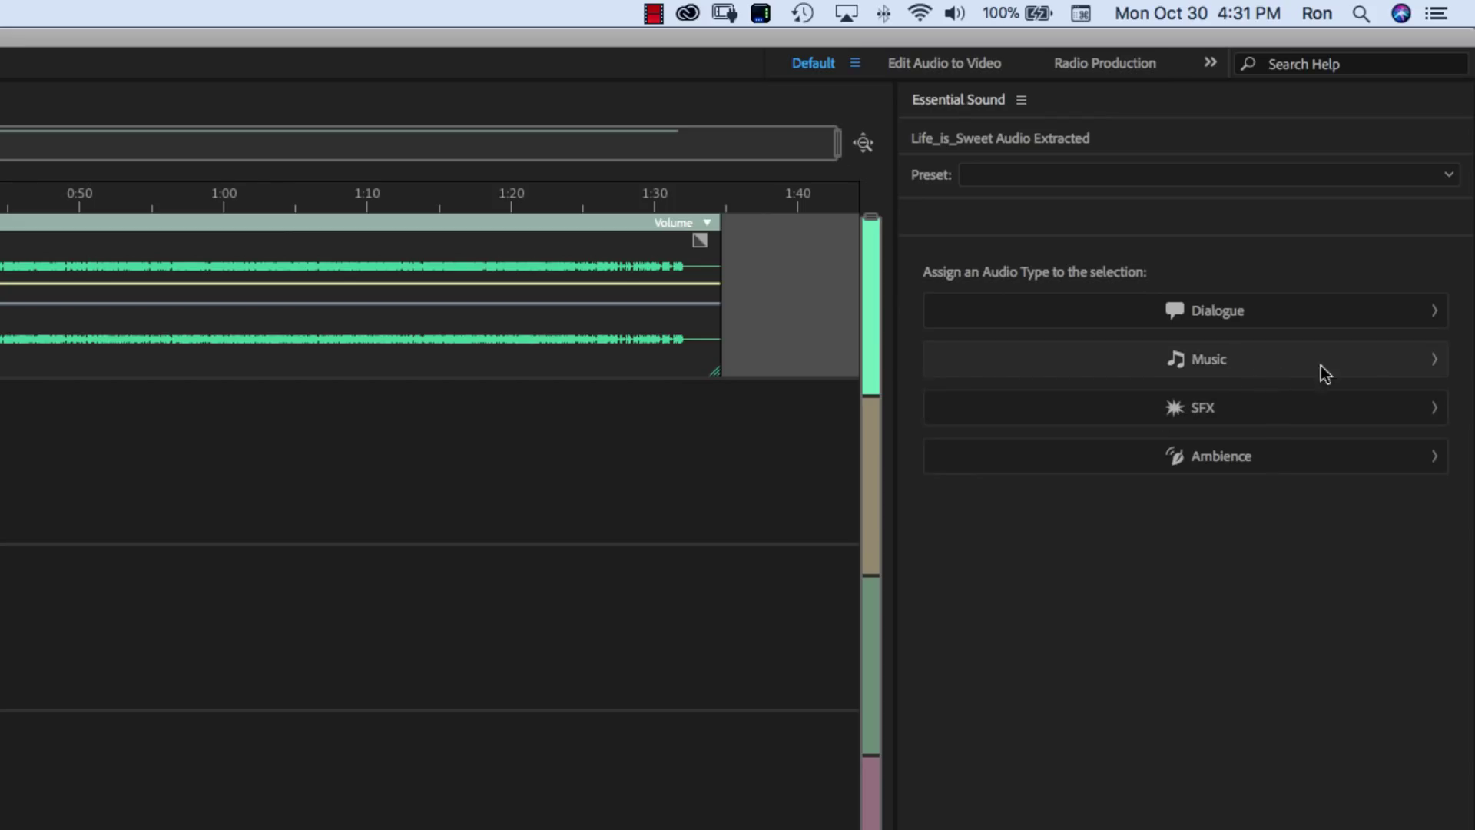
Step: Tag the clip as Music, enable Duration with a 2:28 target, and choose the Remix method
left_click(1432, 372)
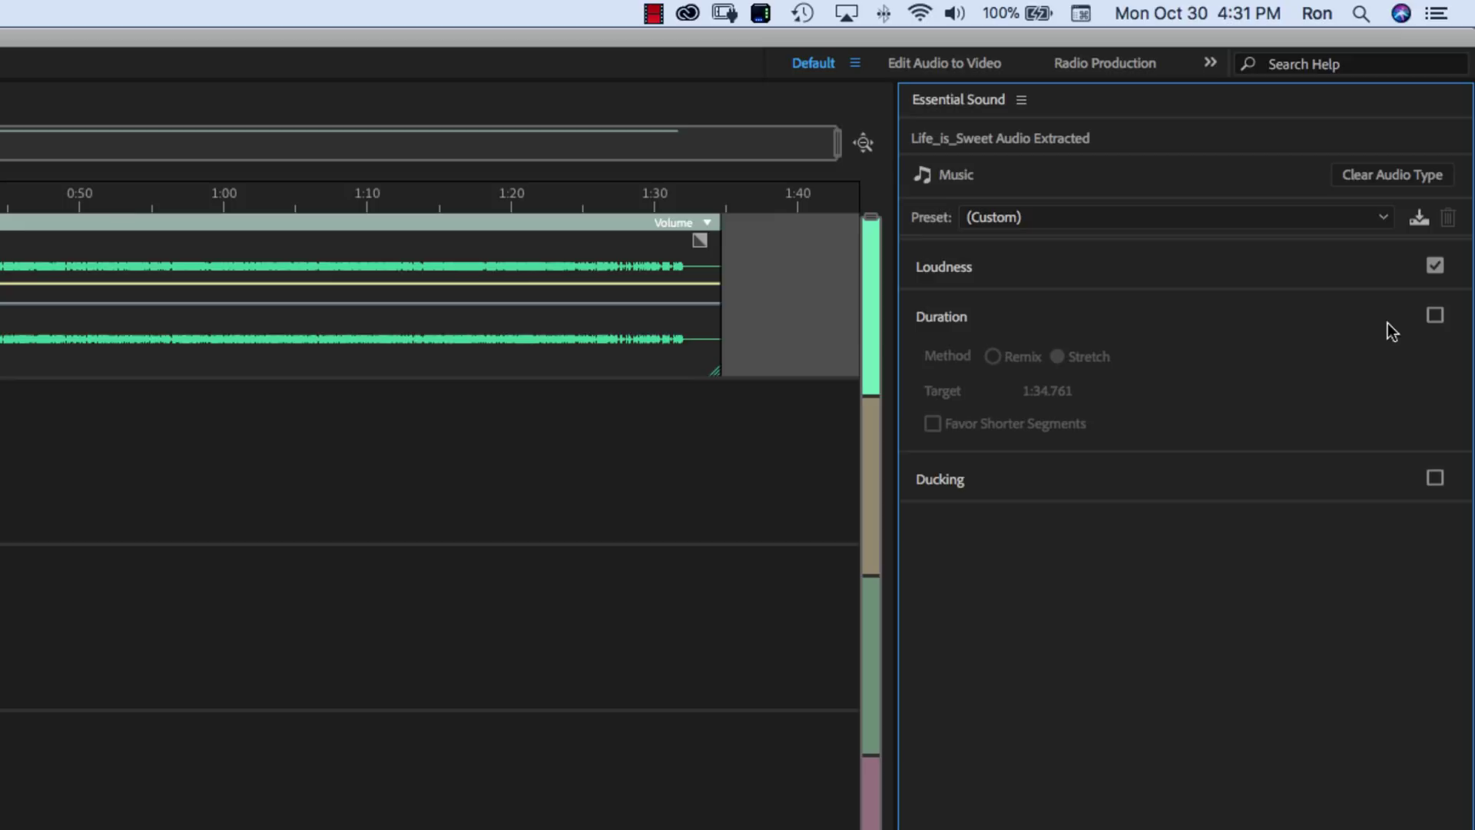
left_click(1436, 316)
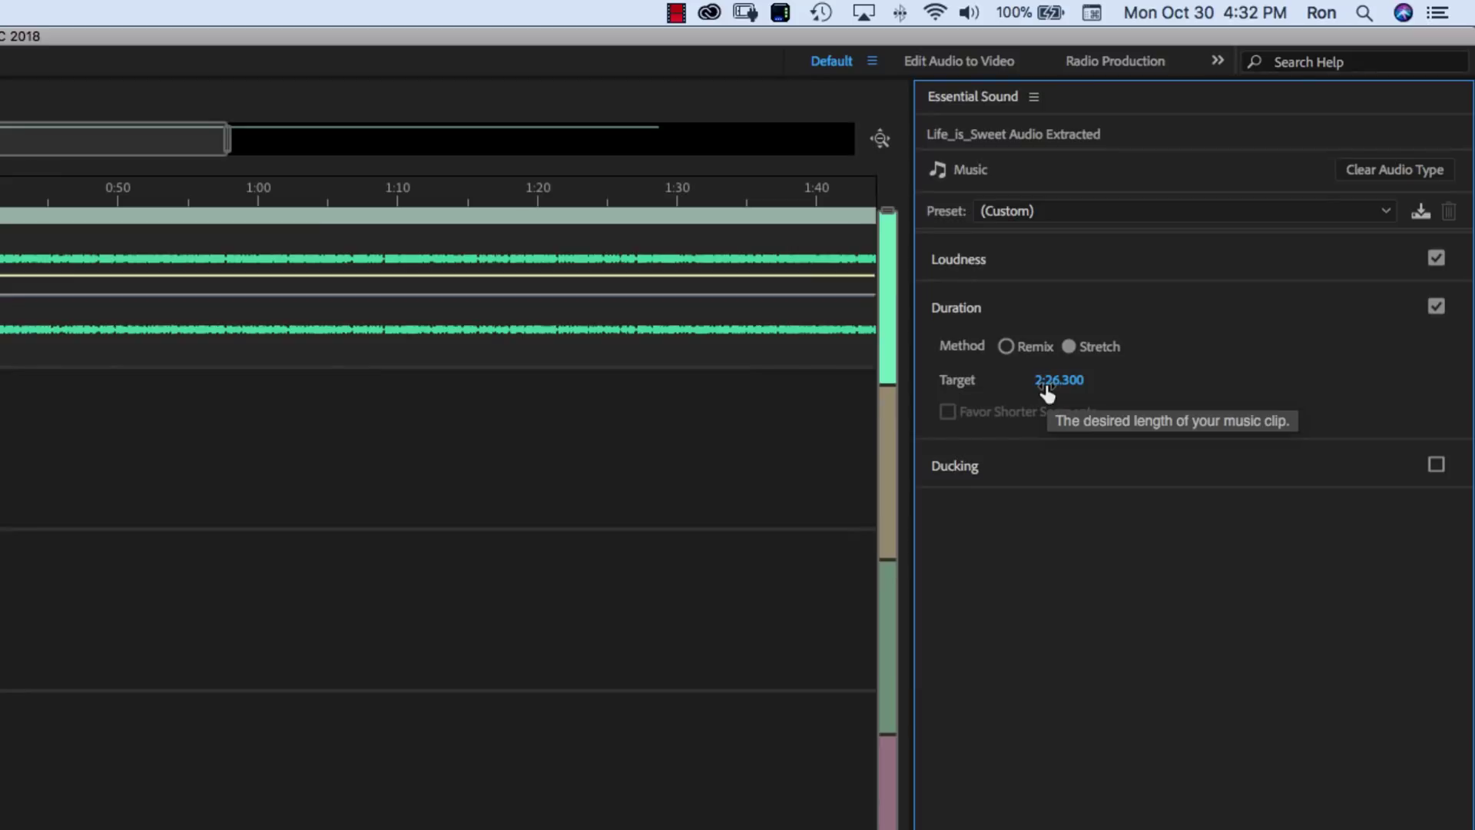
left_click_drag(1035, 402, 1079, 381)
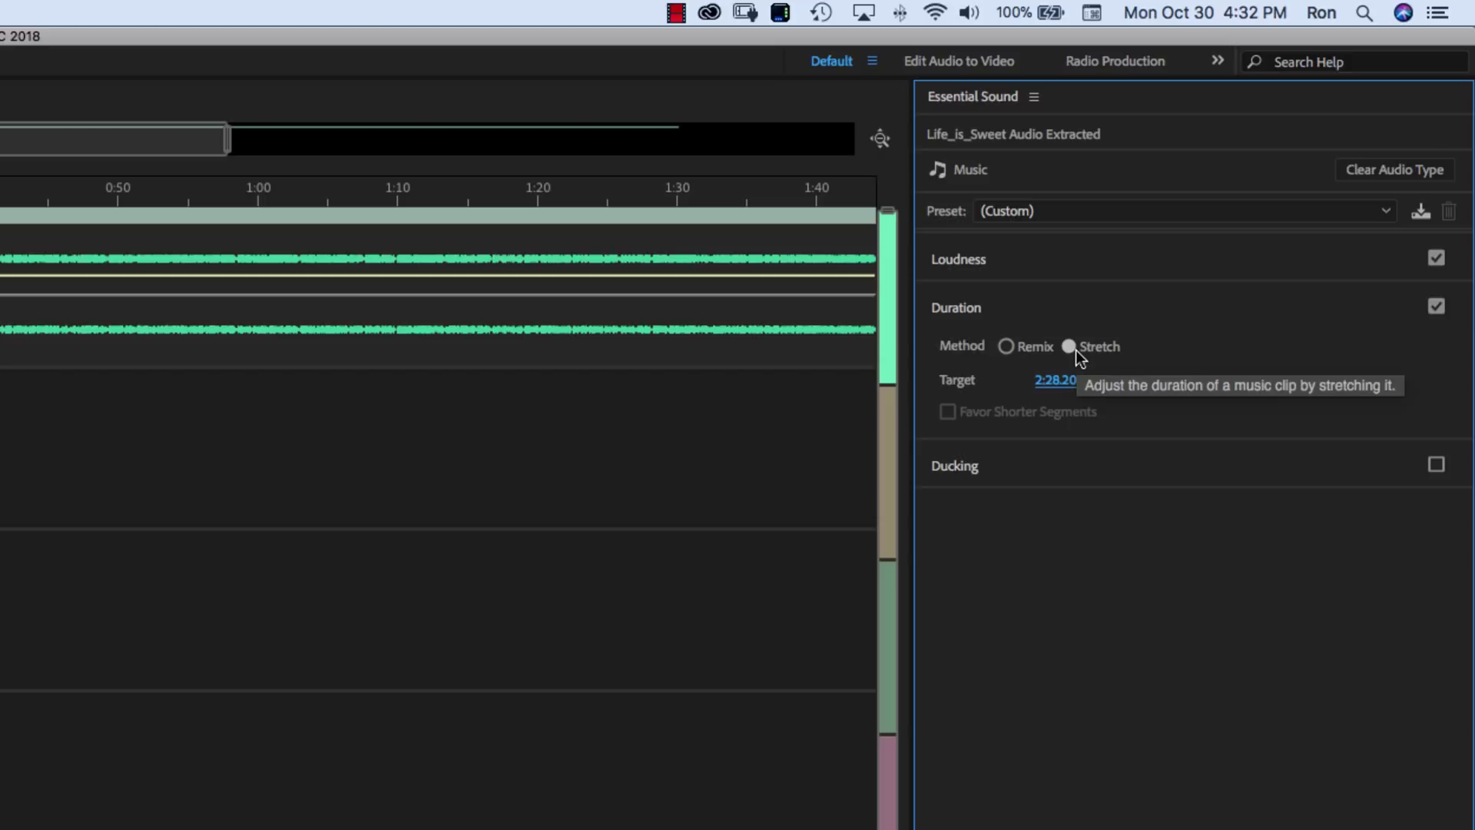
left_click(1007, 347)
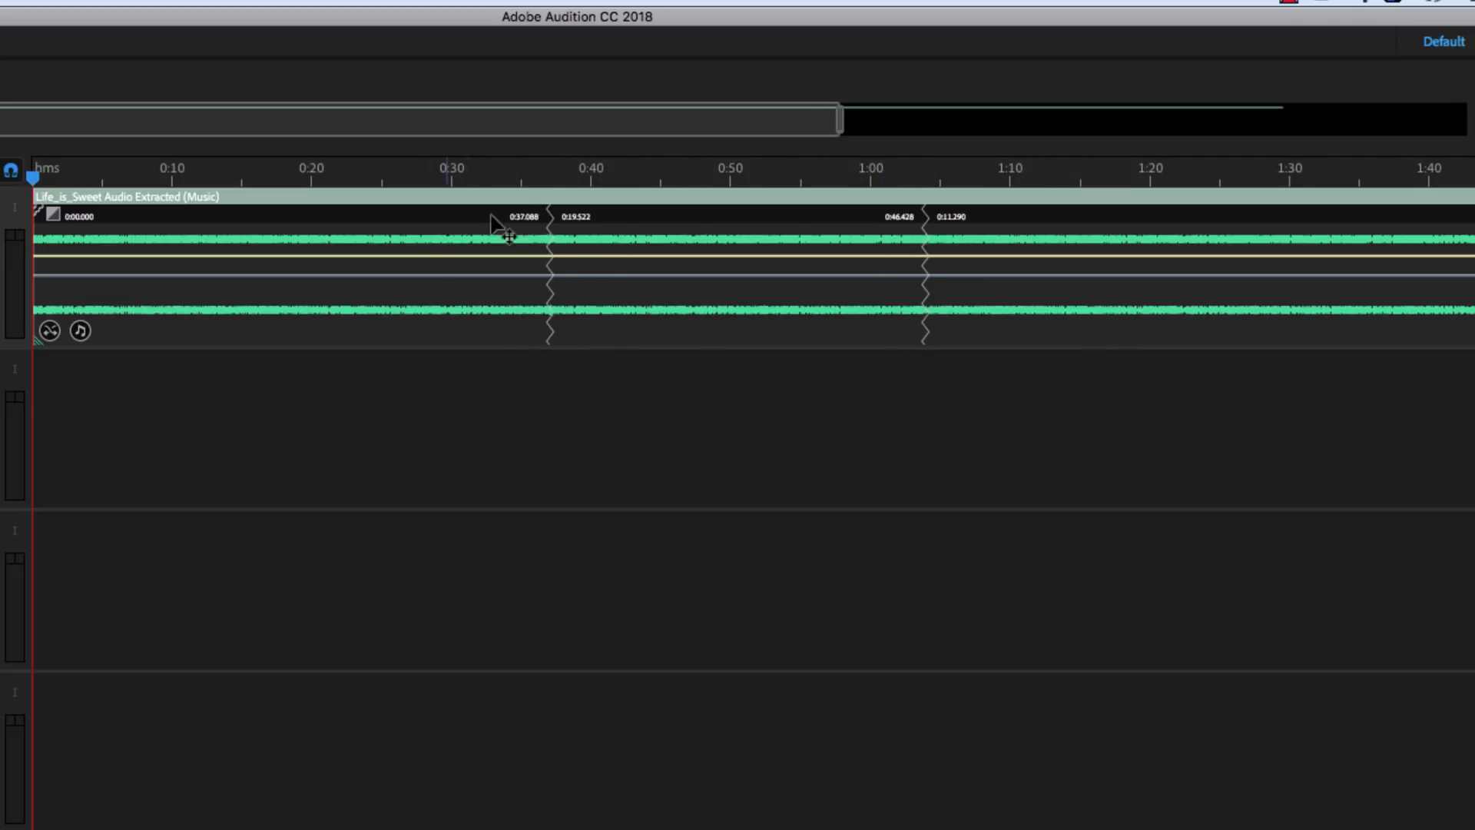
Step: Play the remixed music from the first splice point near 0:37
left_click(548, 238)
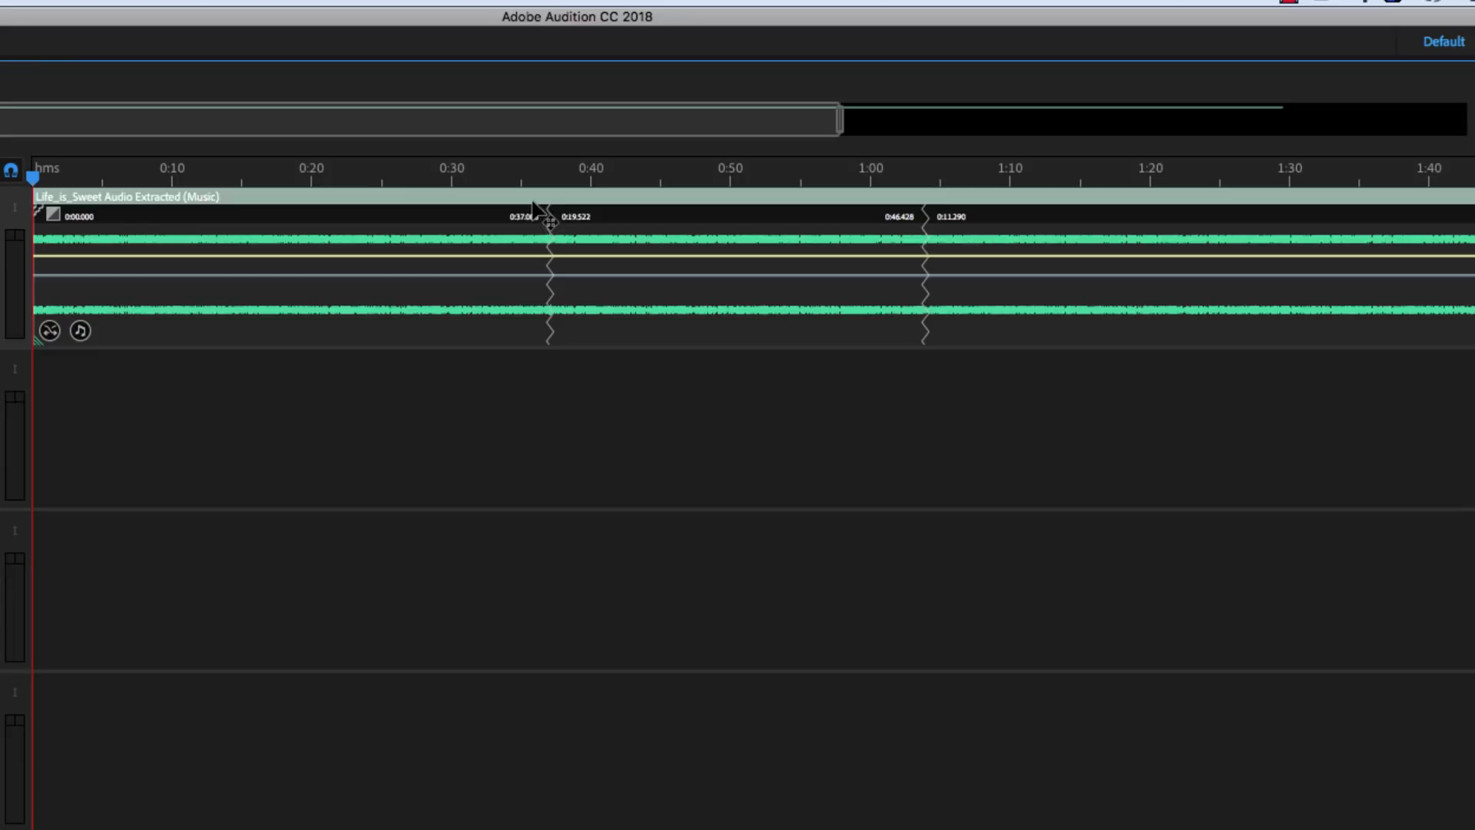
left_click(532, 179)
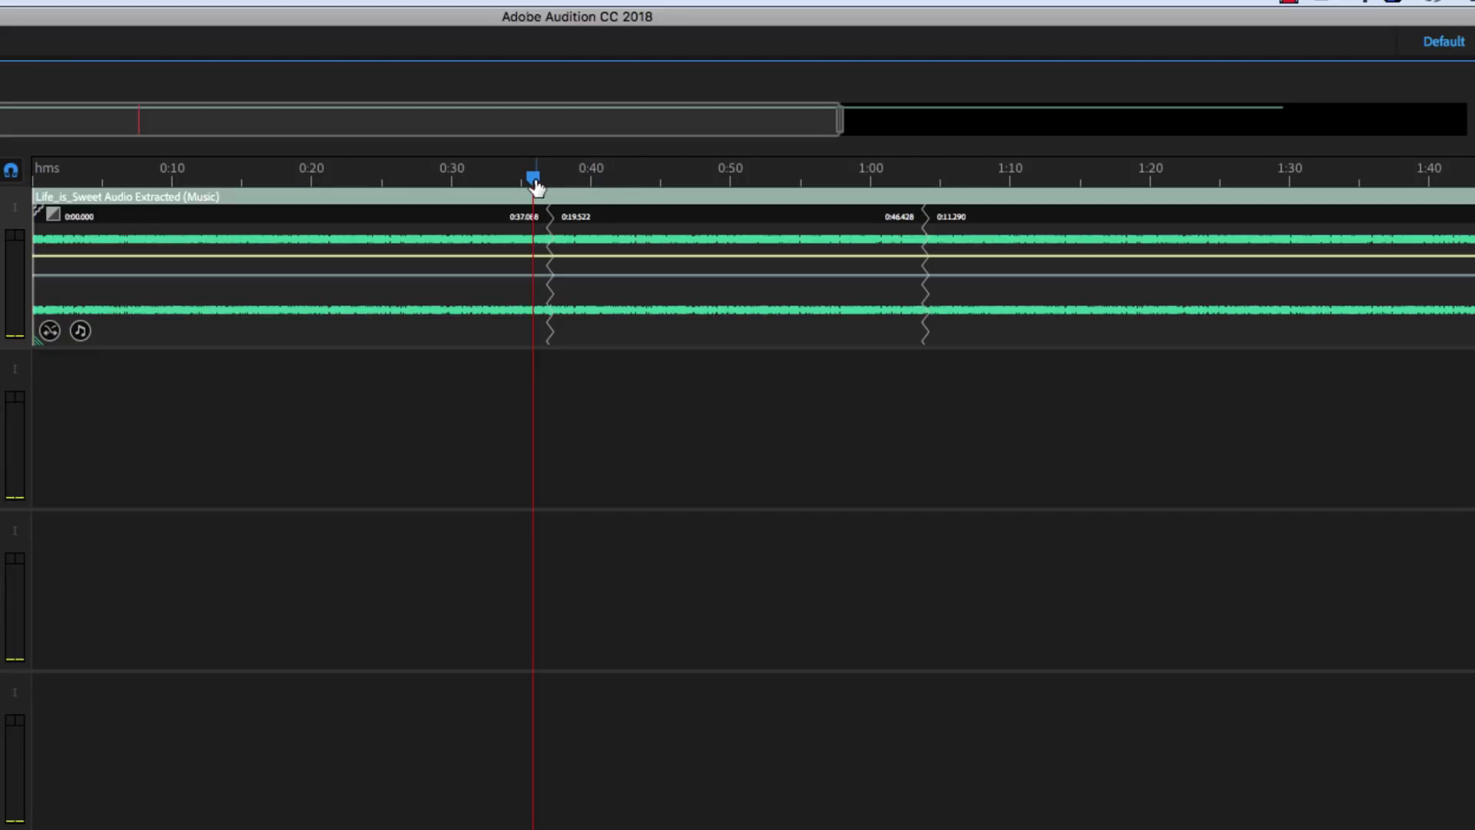
key("space")
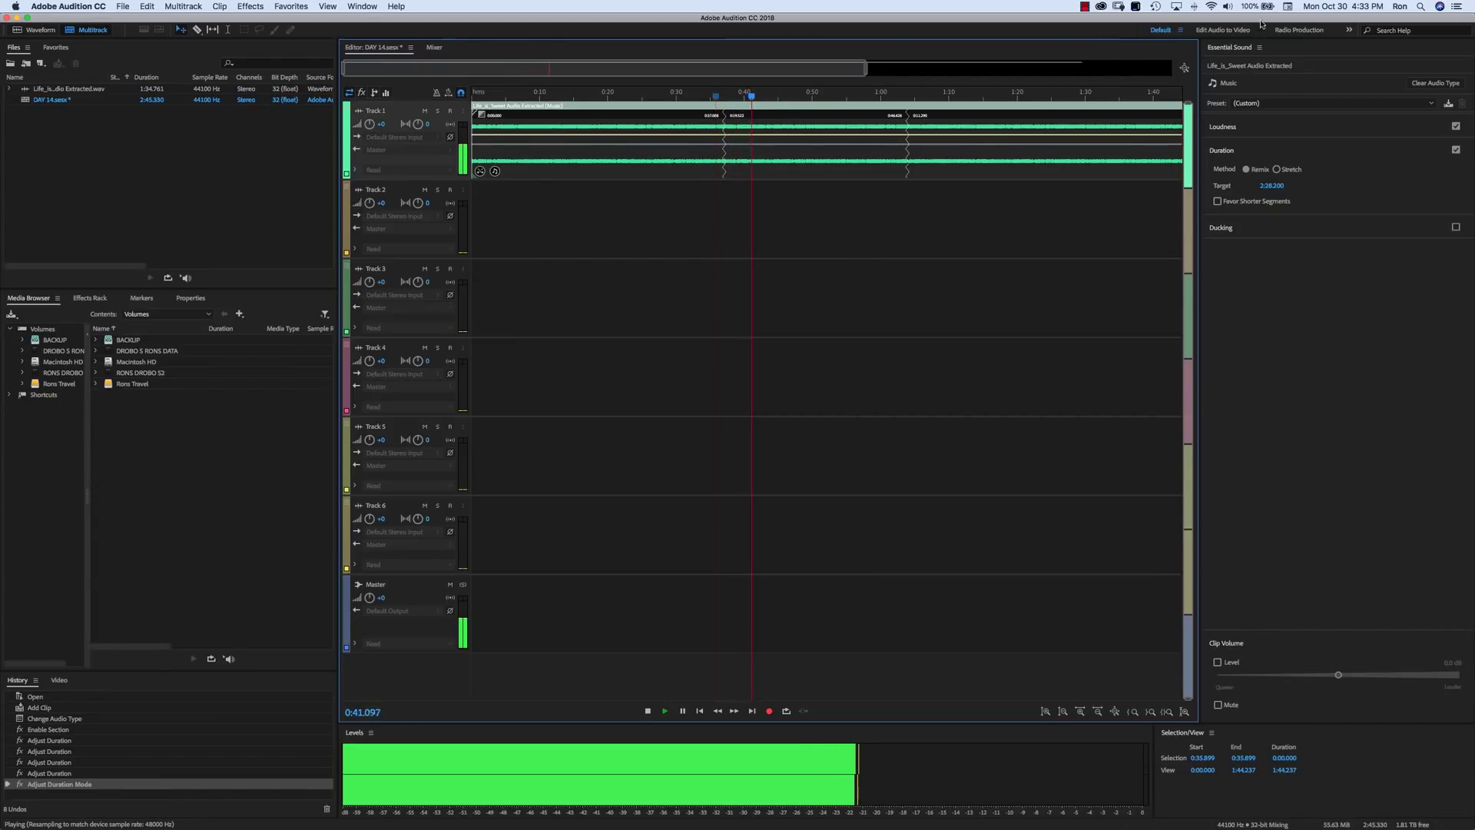
left_click(1227, 6)
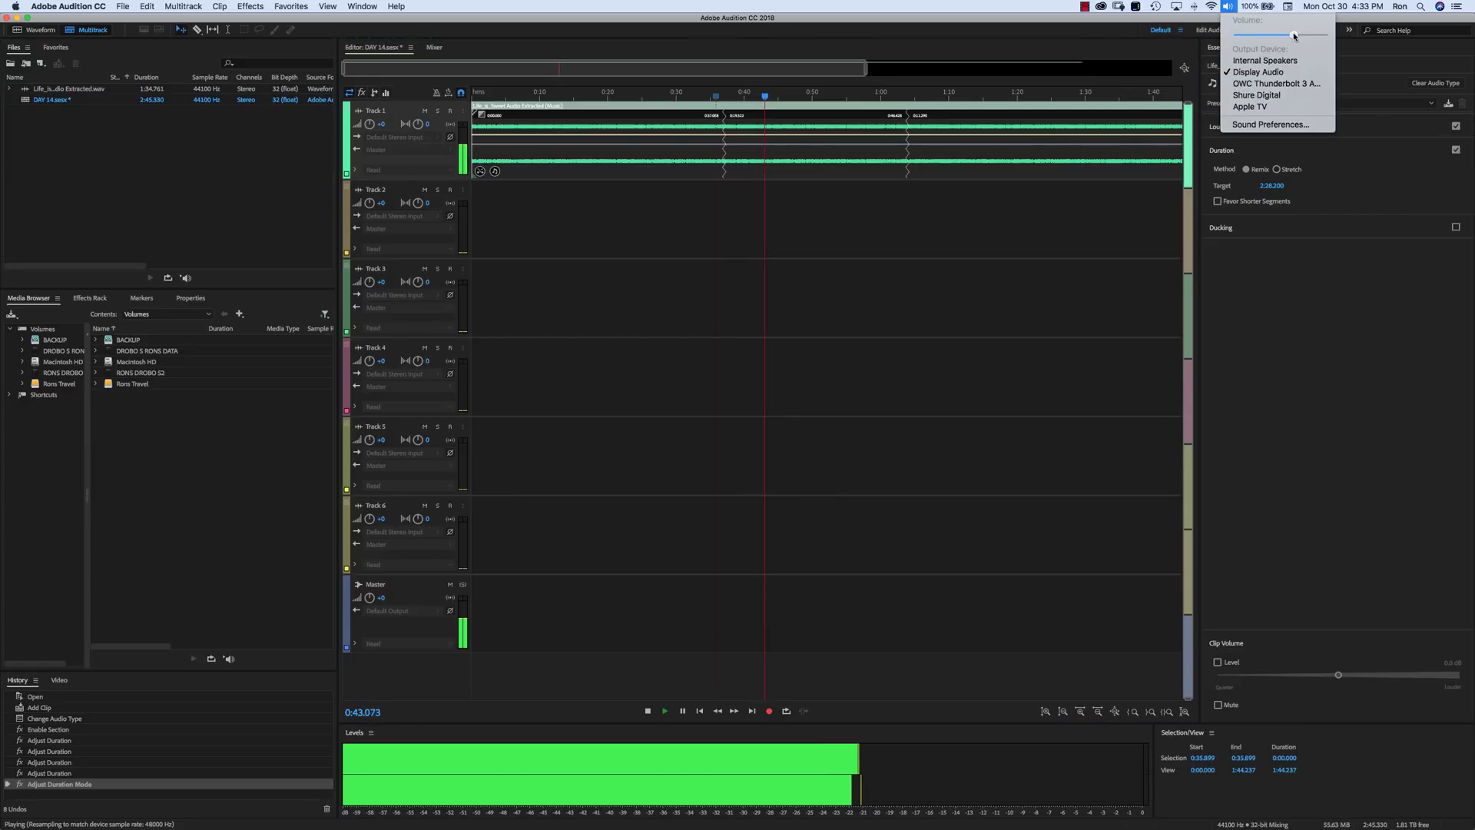
Step: Review the second splice from about 1:01, stop playback, and bring up File > Export options
left_click(907, 98)
left_click(908, 98)
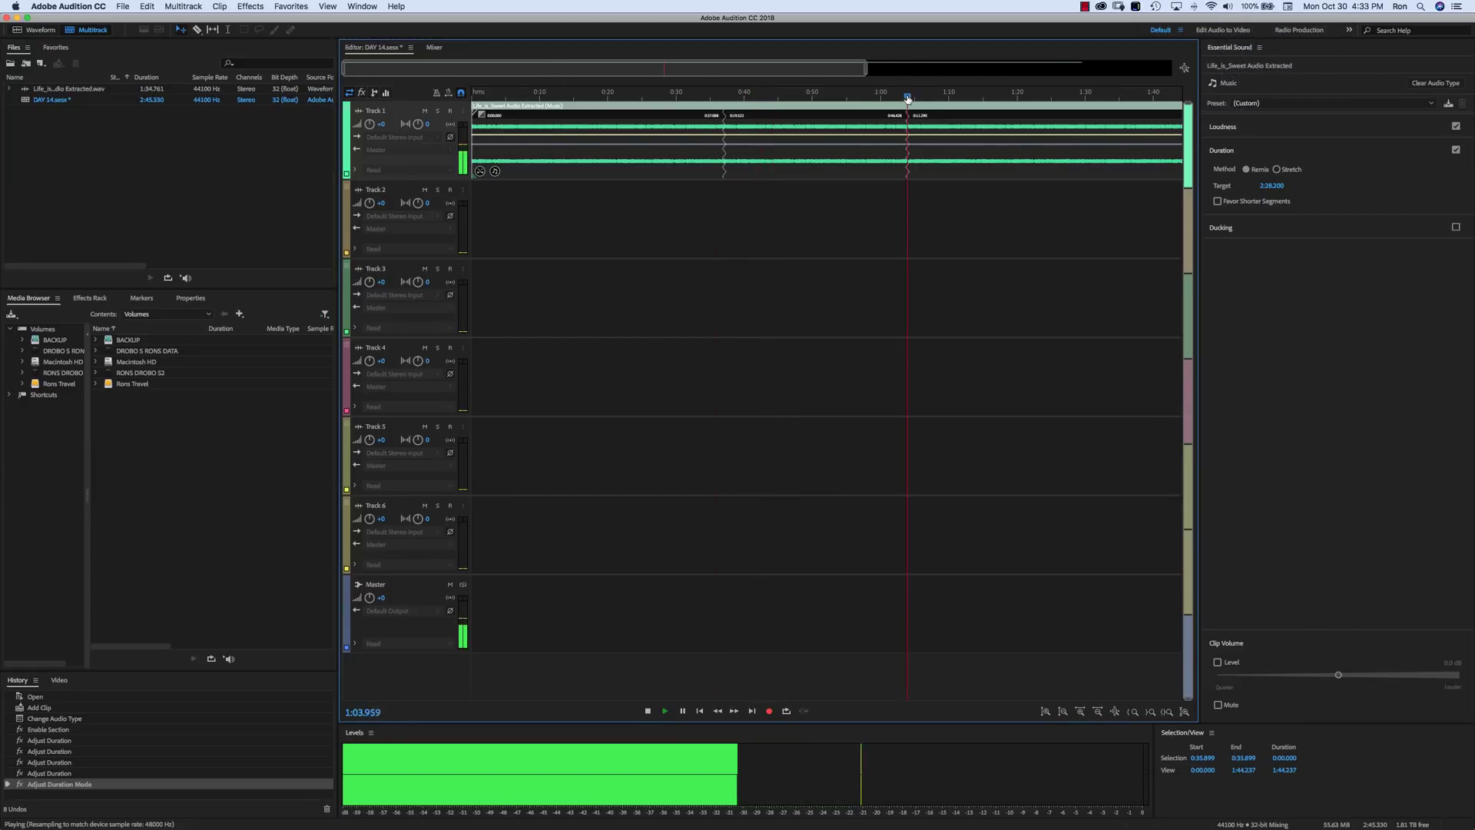
left_click_drag(910, 96, 890, 96)
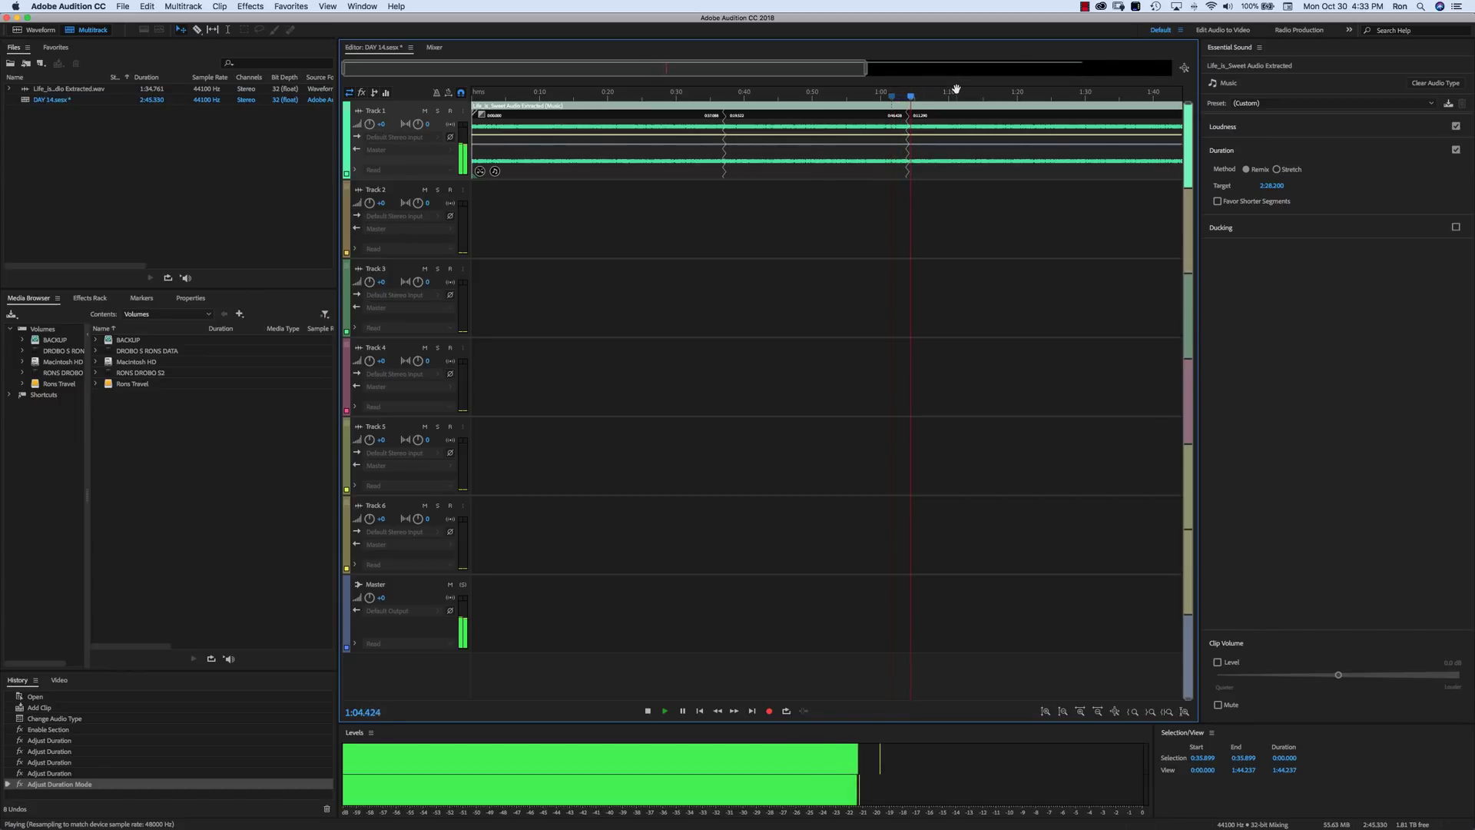
key("space")
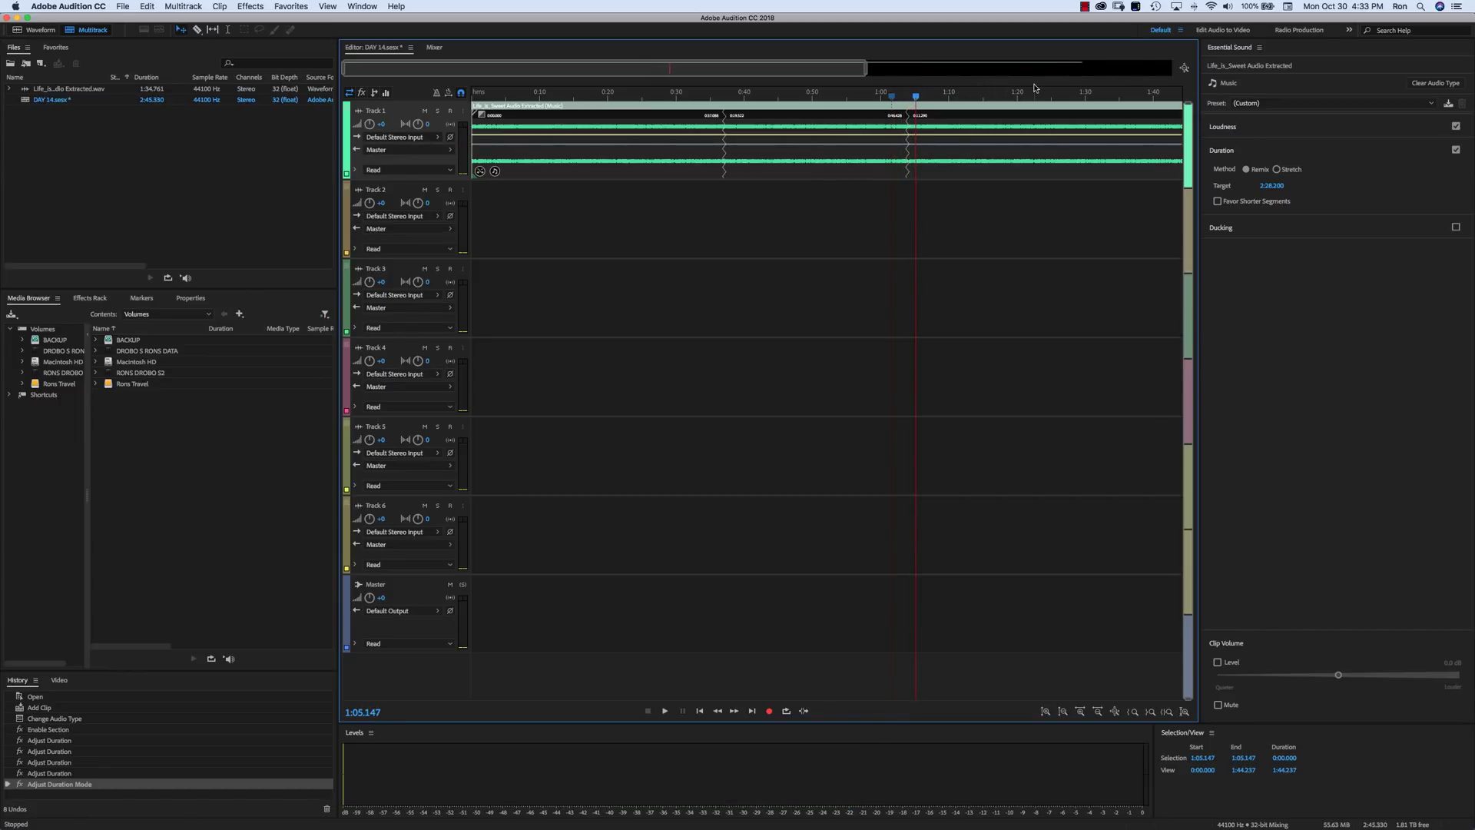
left_click(122, 6)
mouse_move(135, 210)
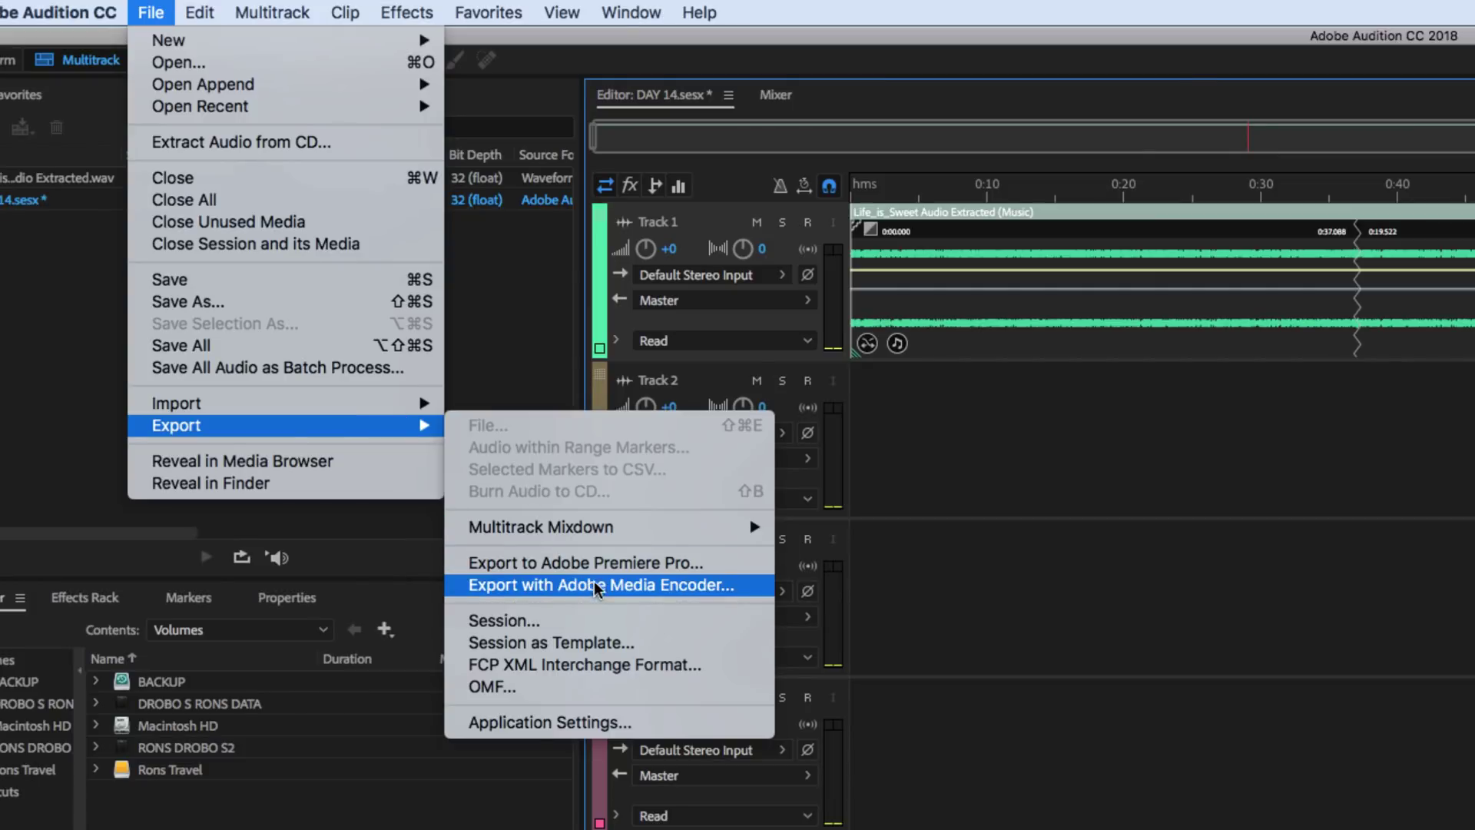
Step: Export the session to Premiere Pro, copying the mix to a new audio track
left_click(594, 563)
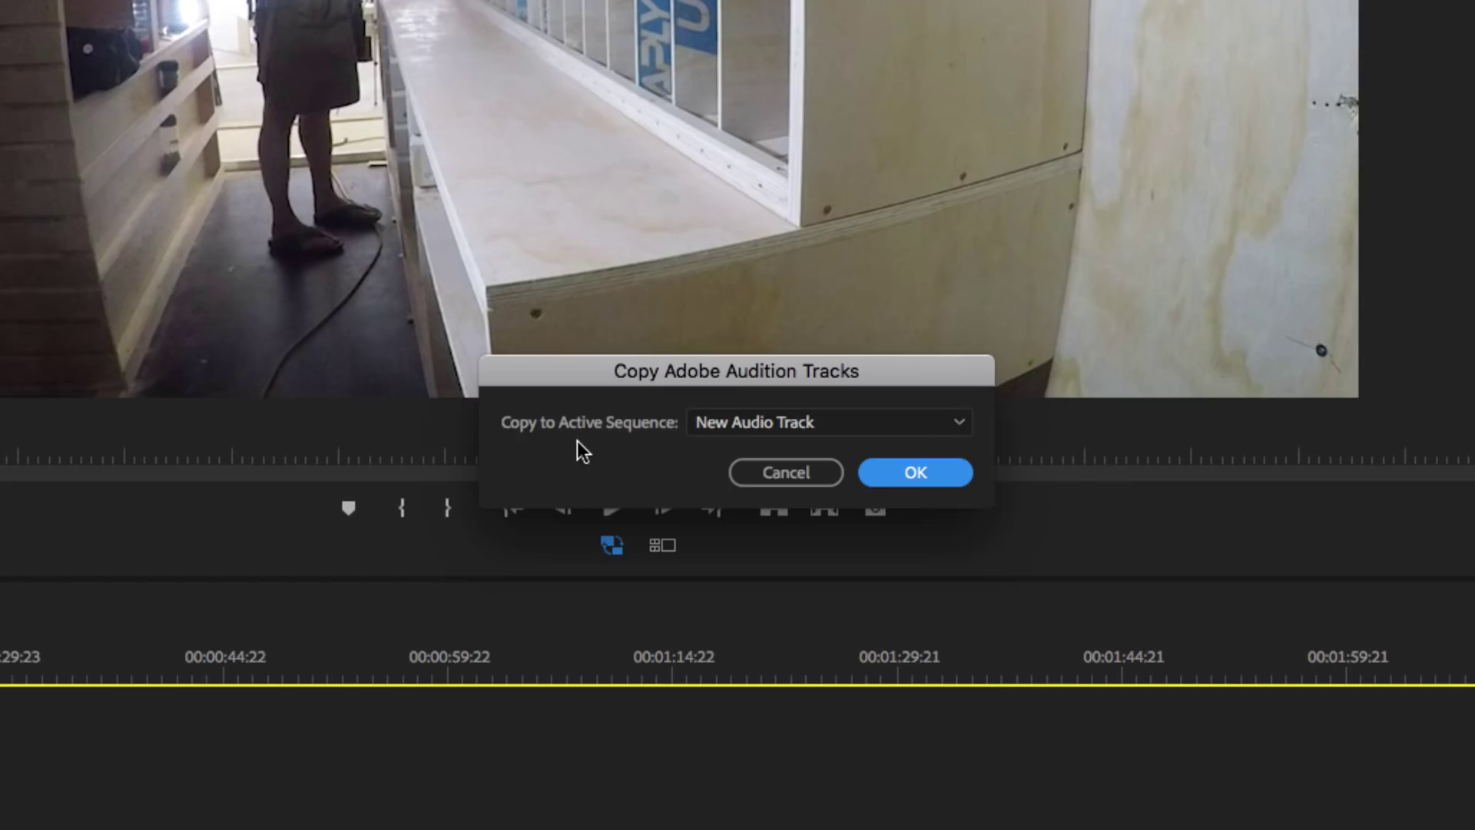
left_click(913, 473)
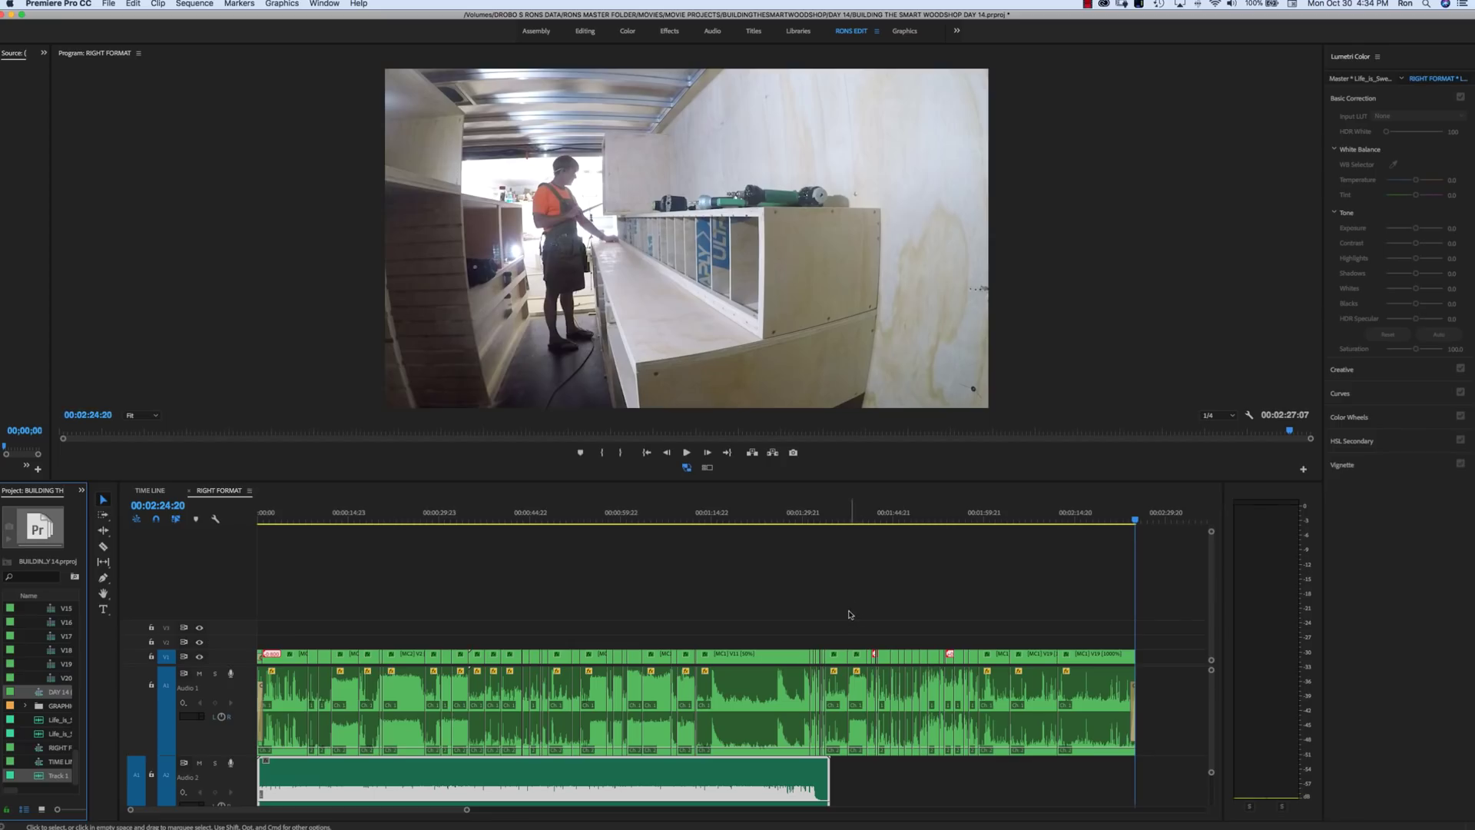
Step: Delete the old short music clip on A2 and move the remixed mixdown from A5 onto Audio 4
scroll(931, 705, "down", 3)
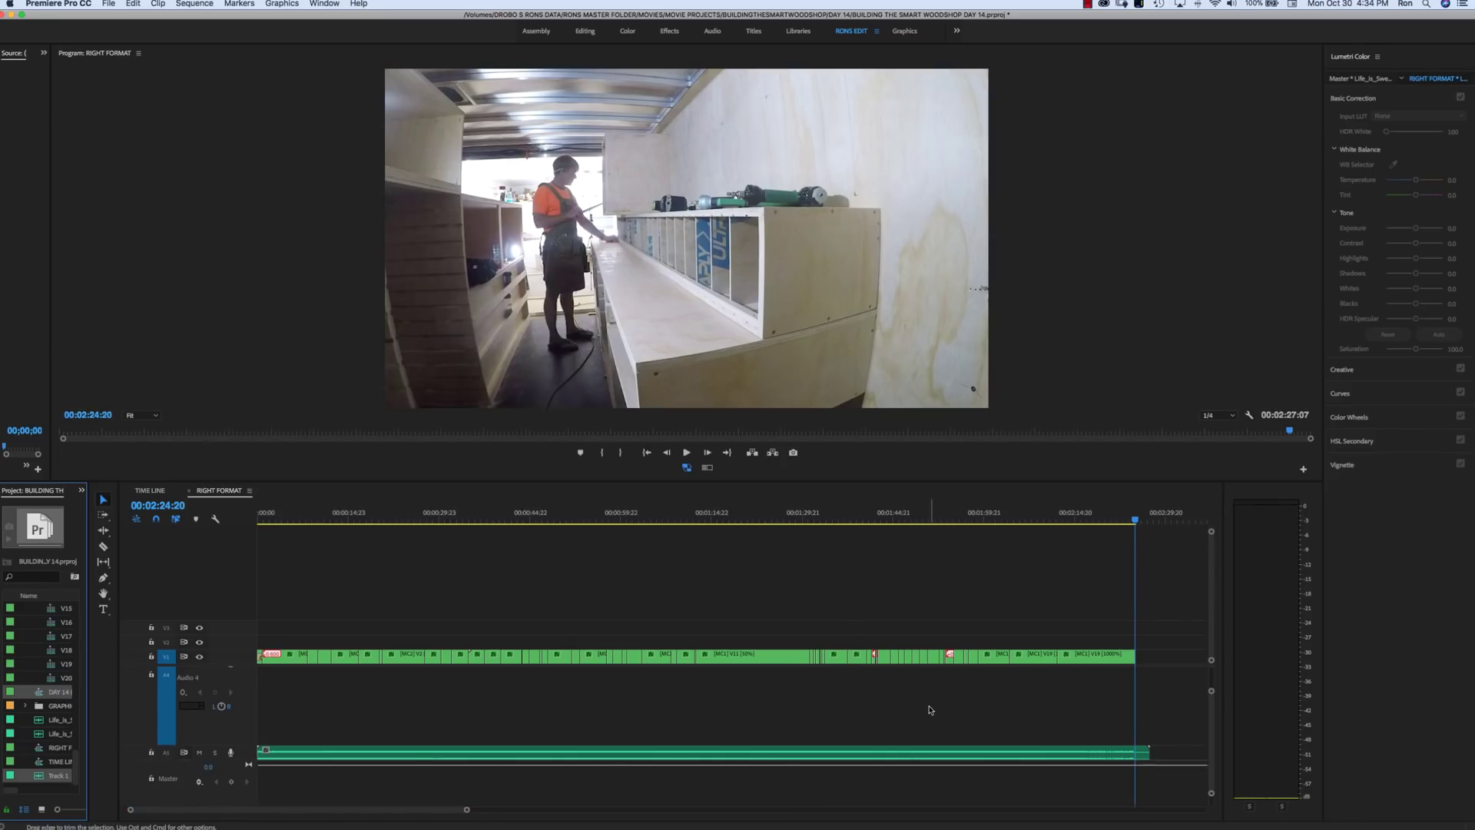
scroll(929, 710, "up", 3)
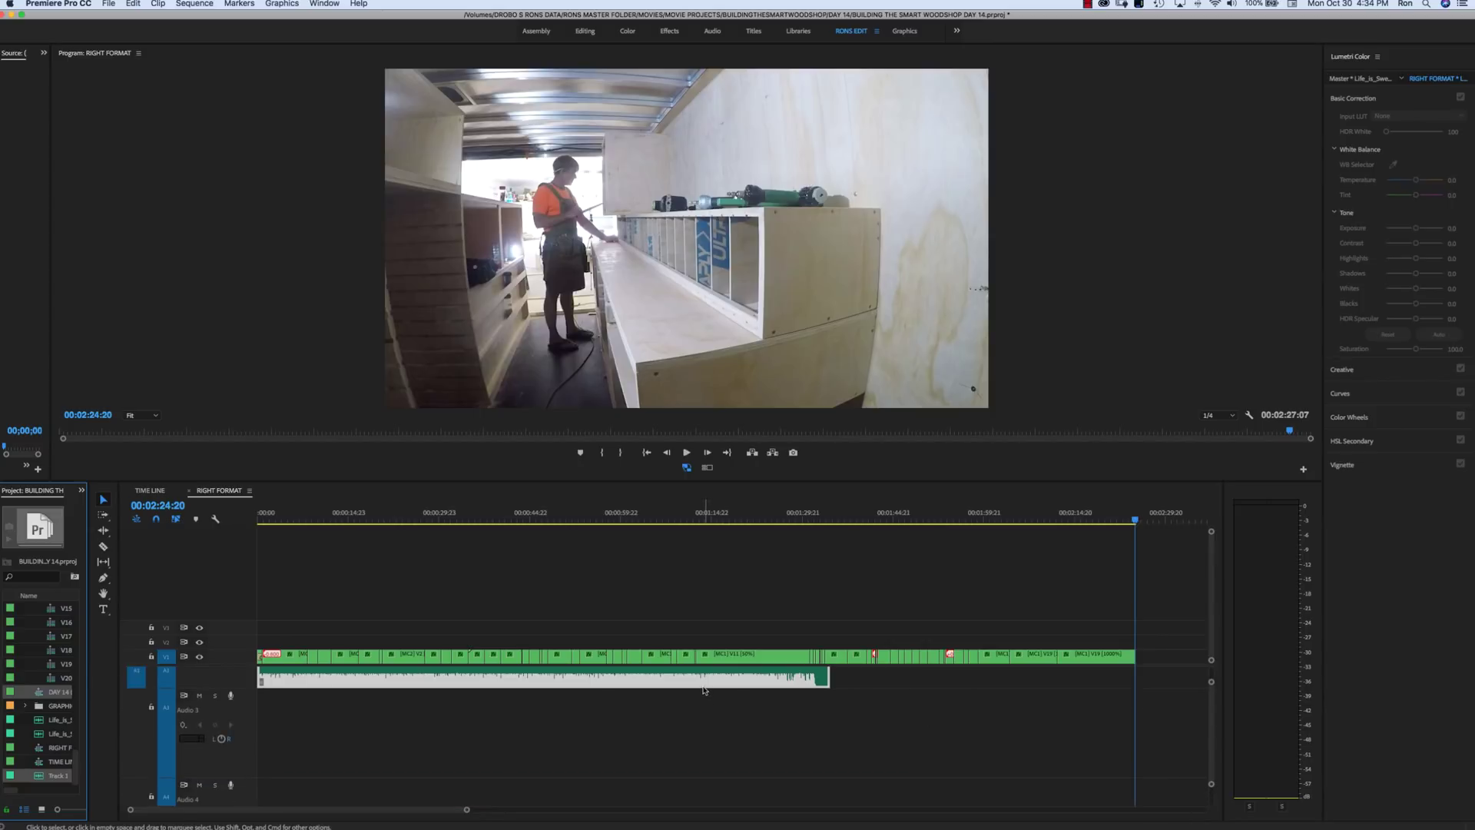
left_click(703, 690)
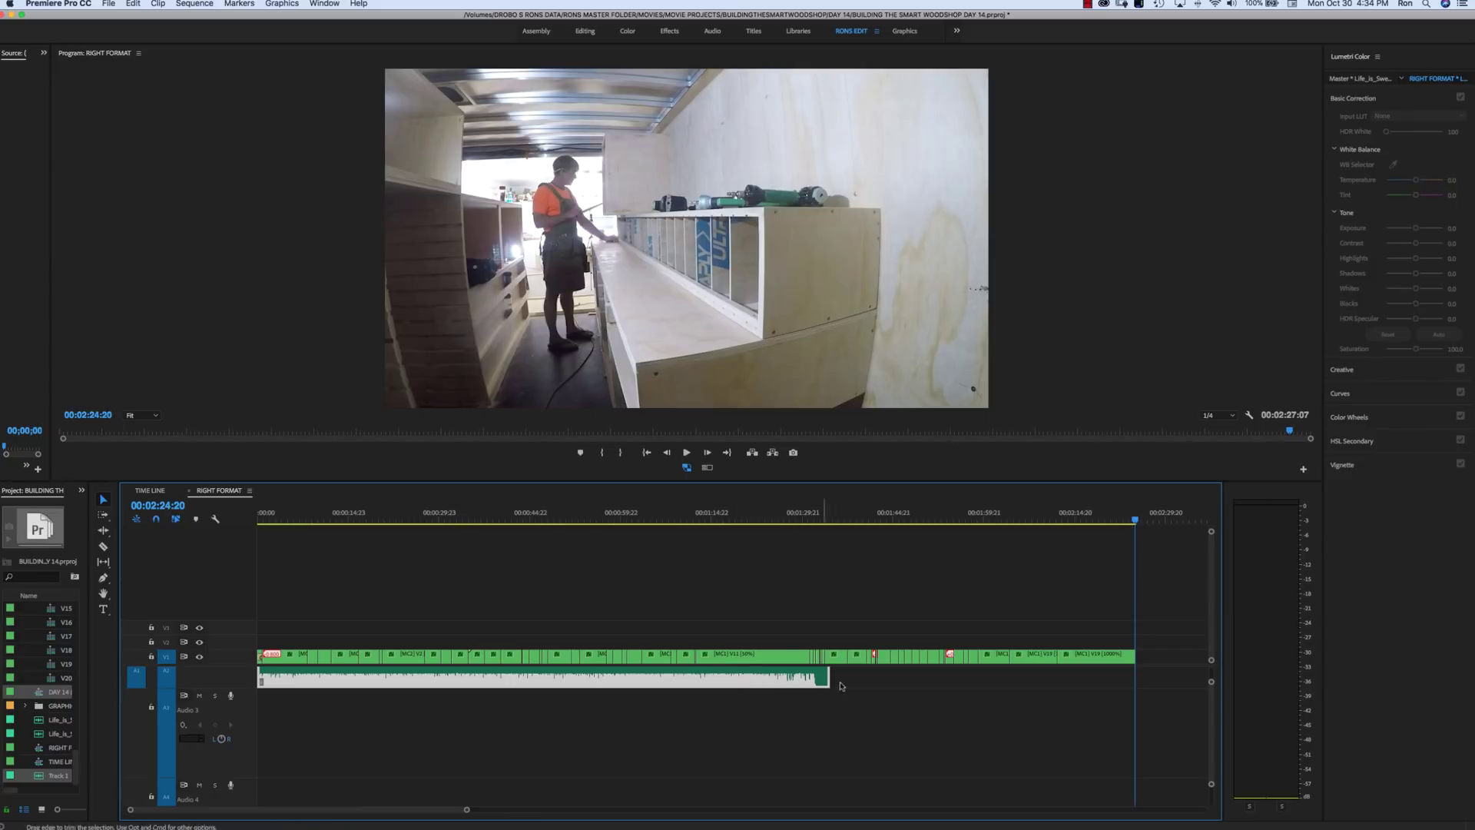
key("Delete")
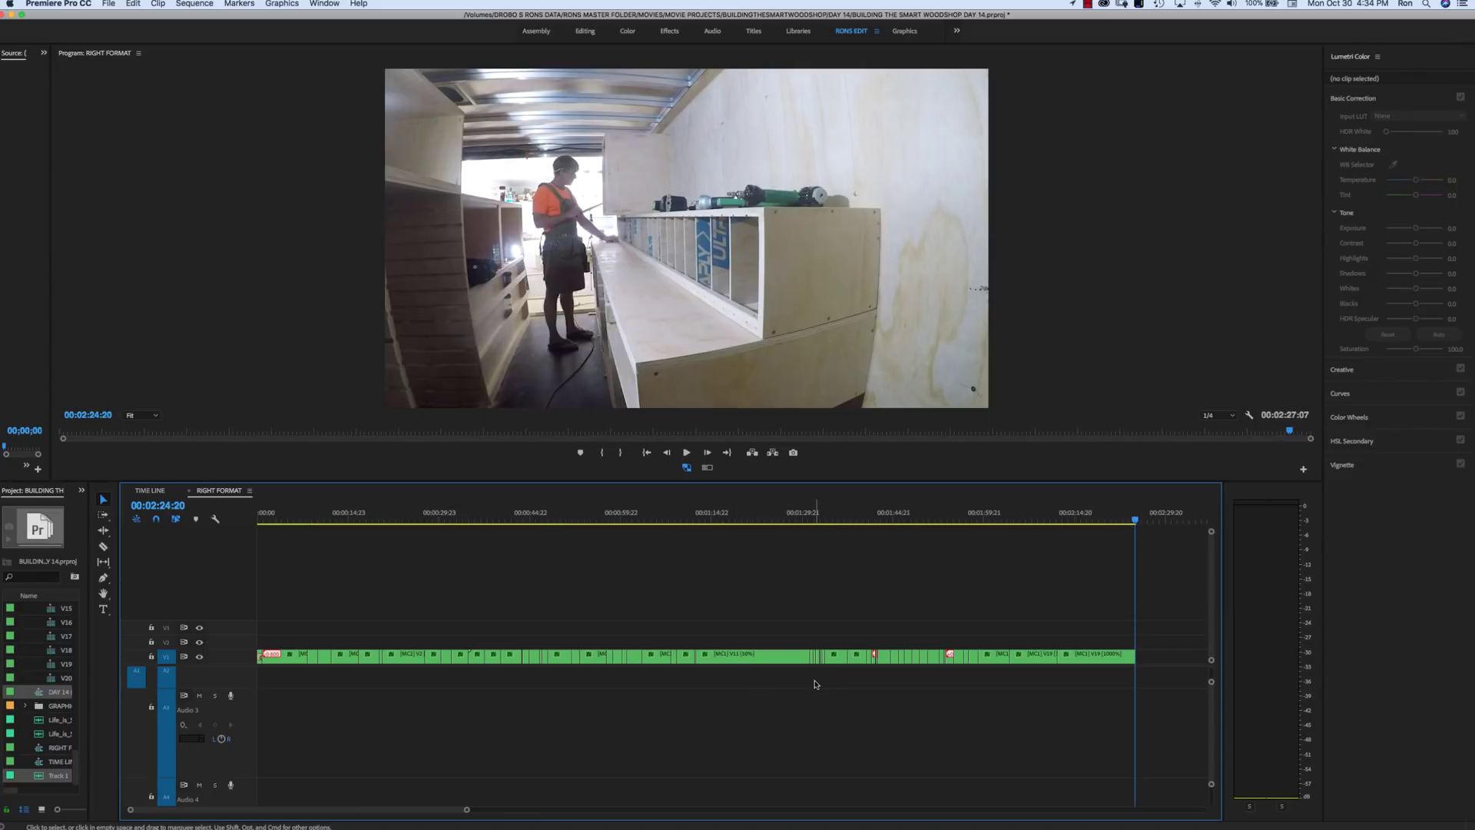
scroll(815, 684, "down", 2)
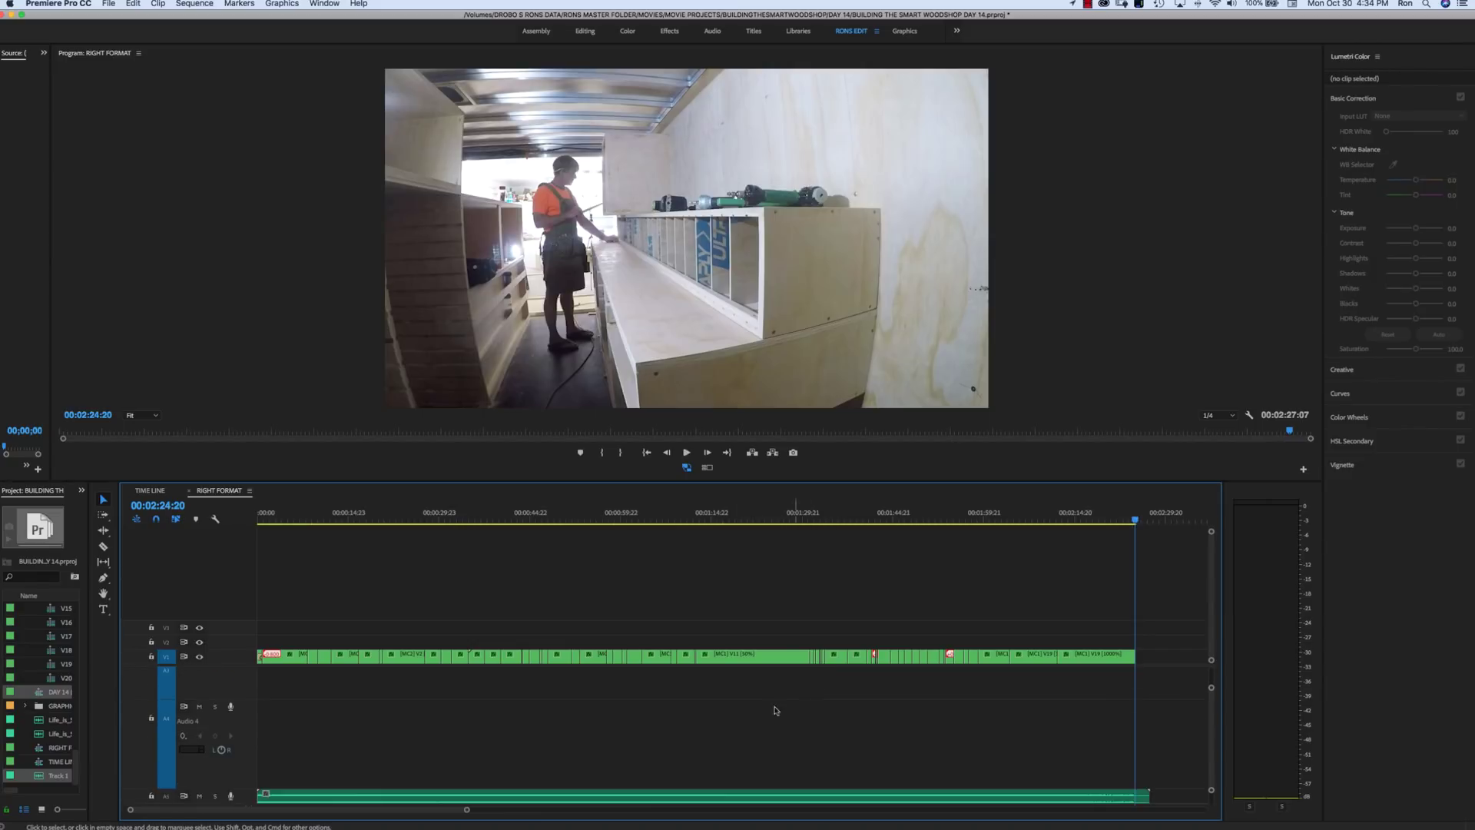
left_click_drag(710, 801, 710, 741)
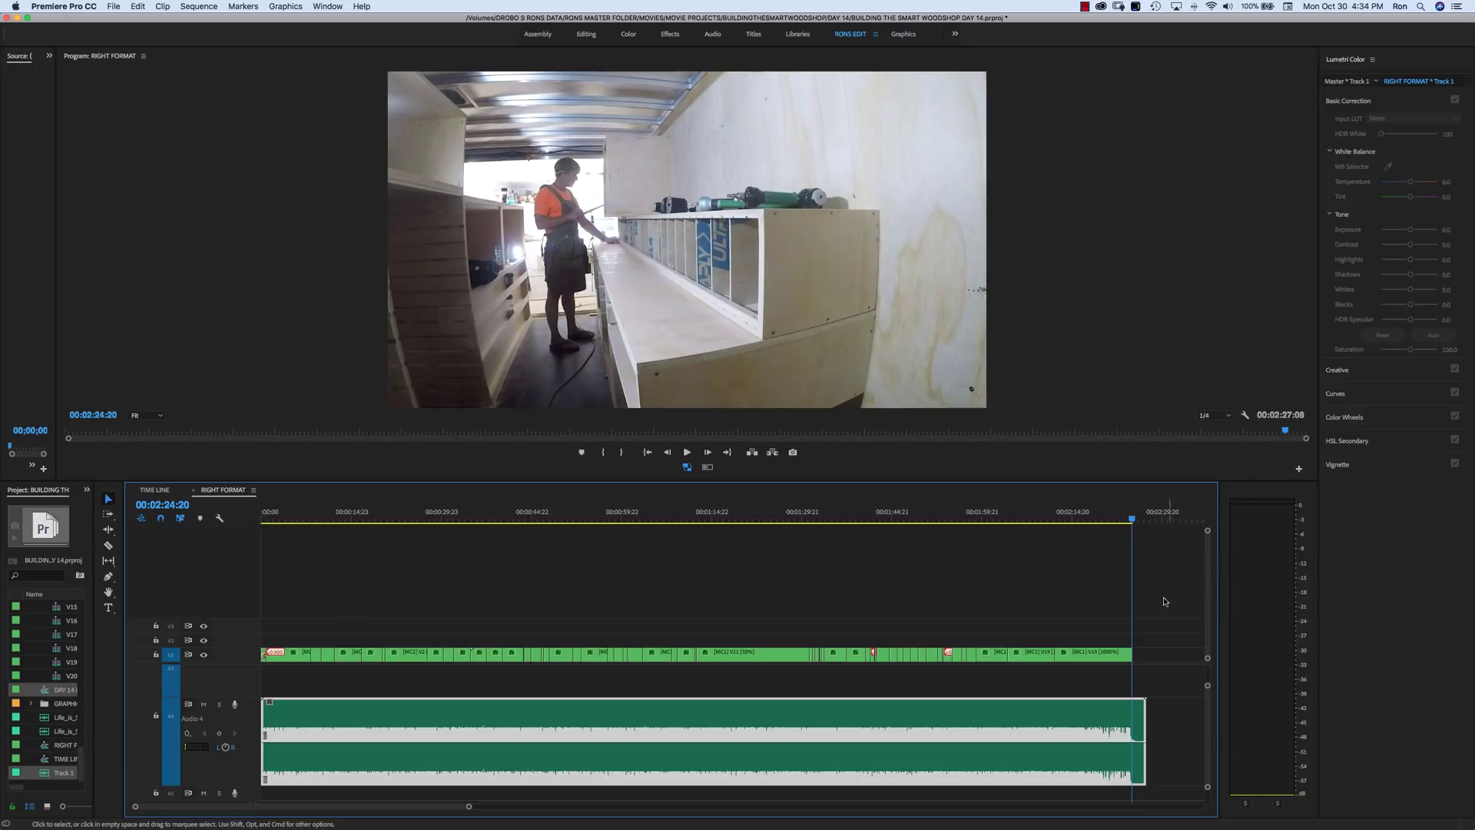
key("Left")
key("Left")
key("Left")
key("Left")
key("Left")
key("Left")
key("Left")
key("Left")
key("Left")
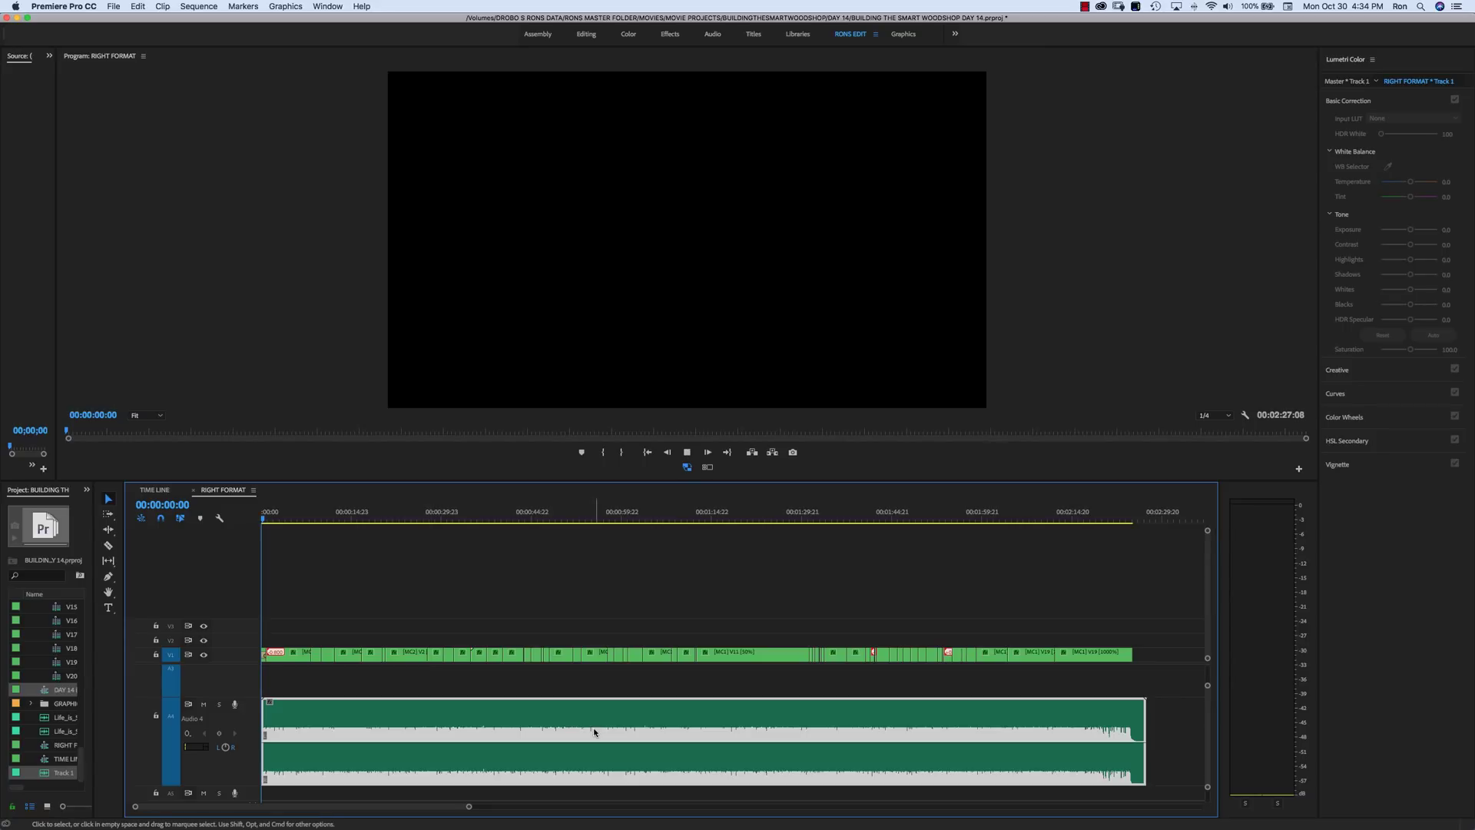
key("space")
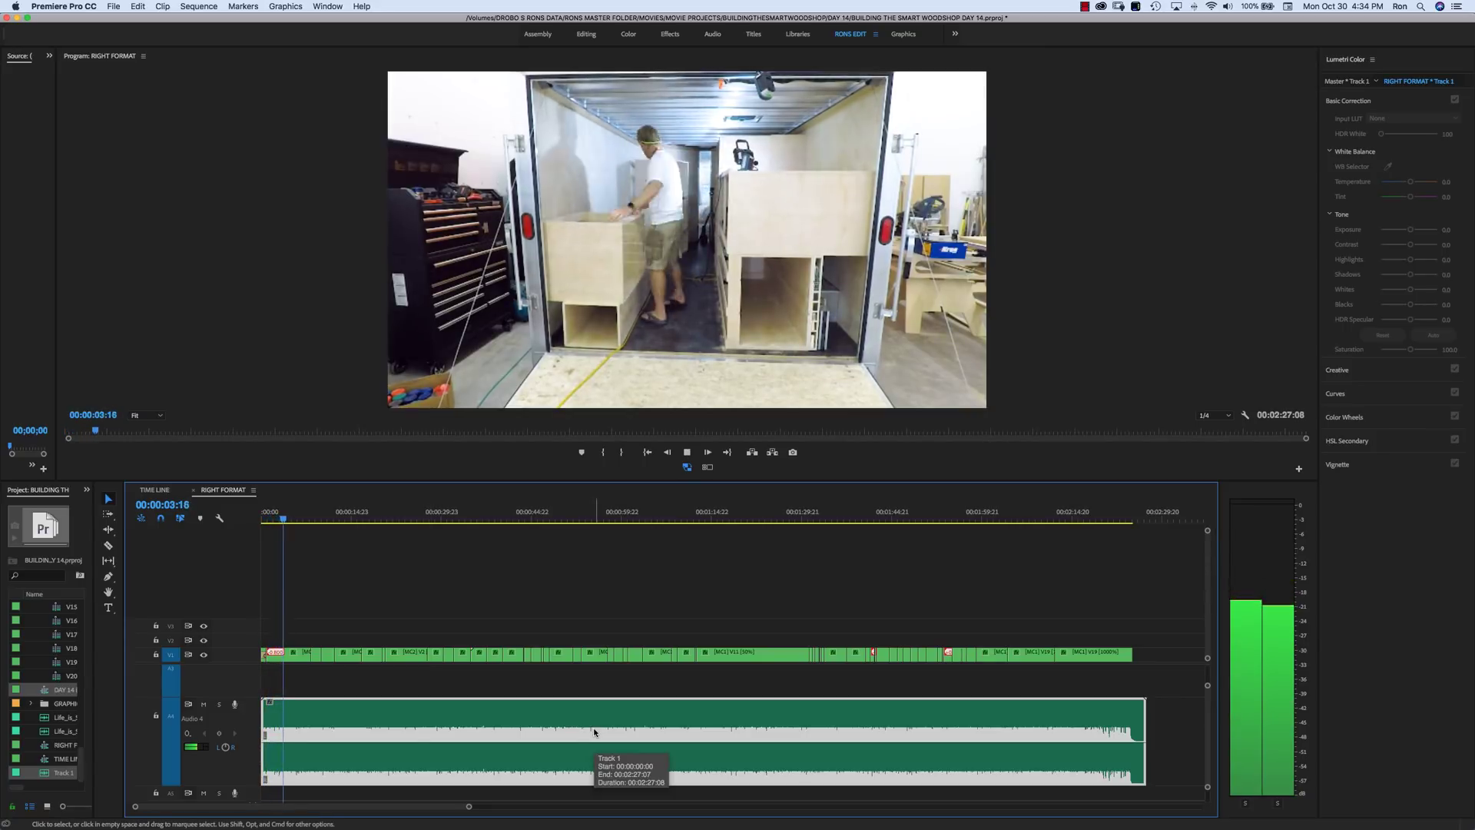
key("space")
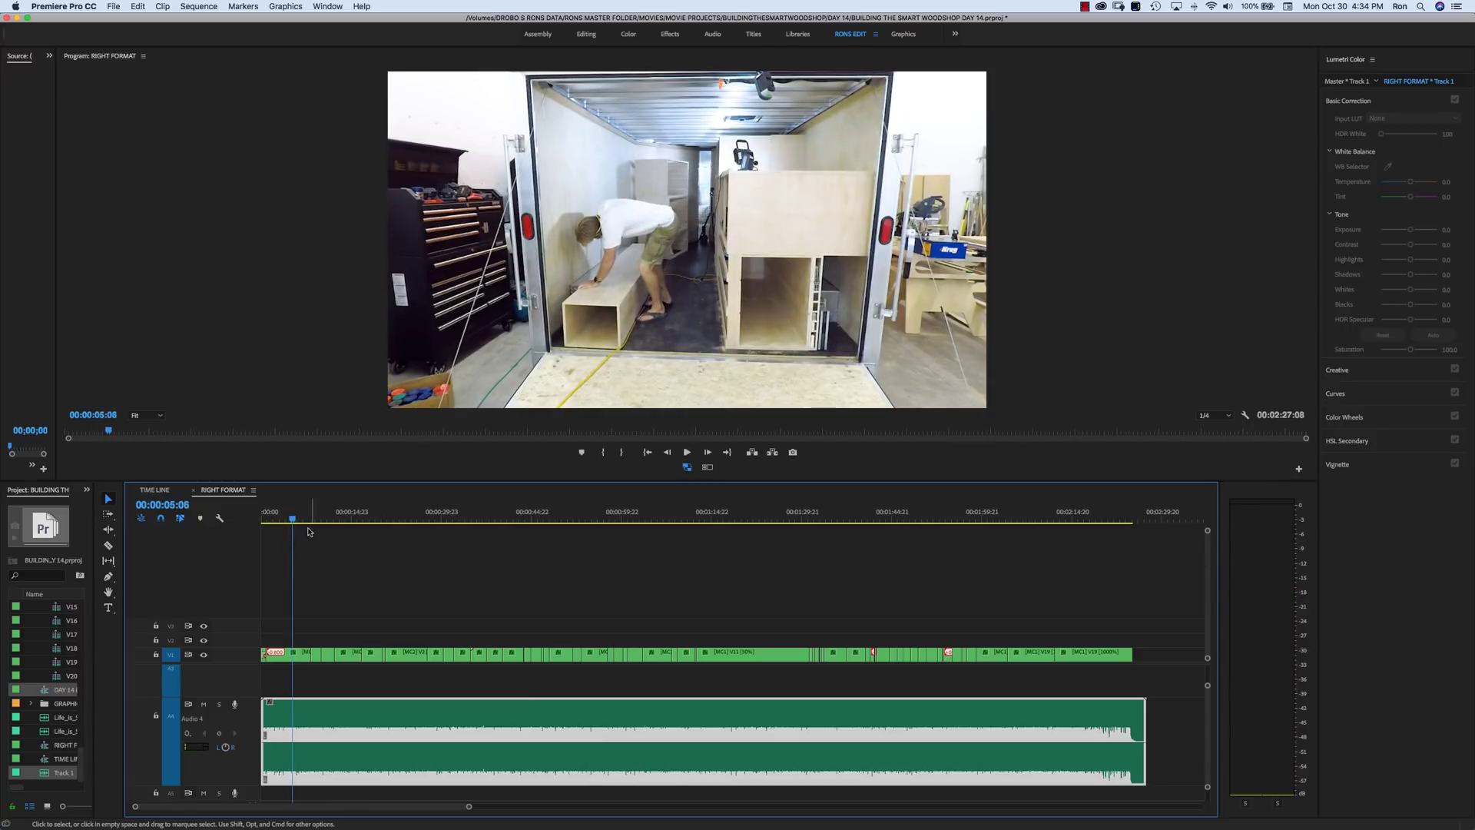
left_click_drag(293, 522, 1126, 663)
key("space")
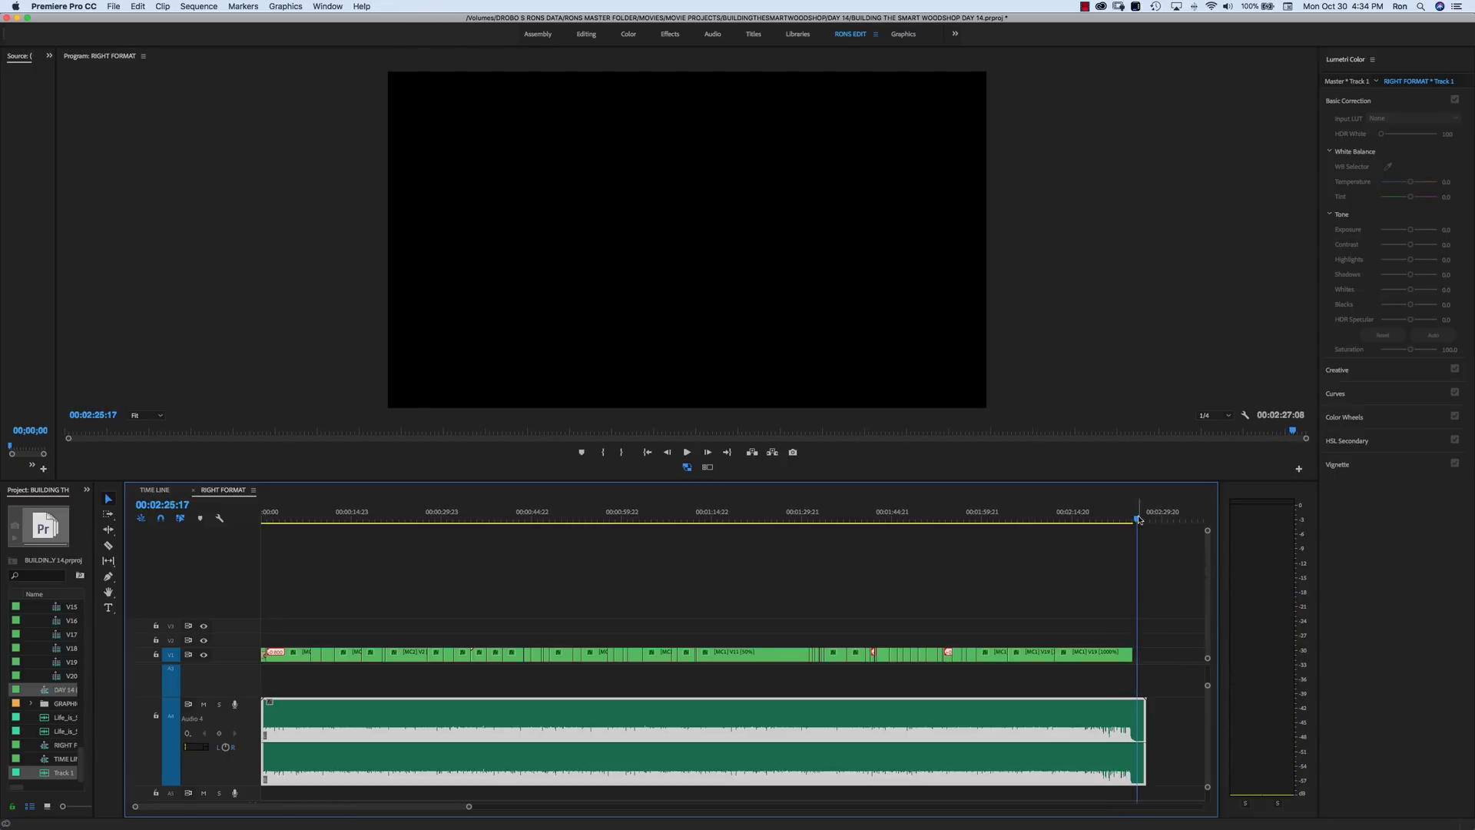
left_click_drag(1139, 520, 1126, 520)
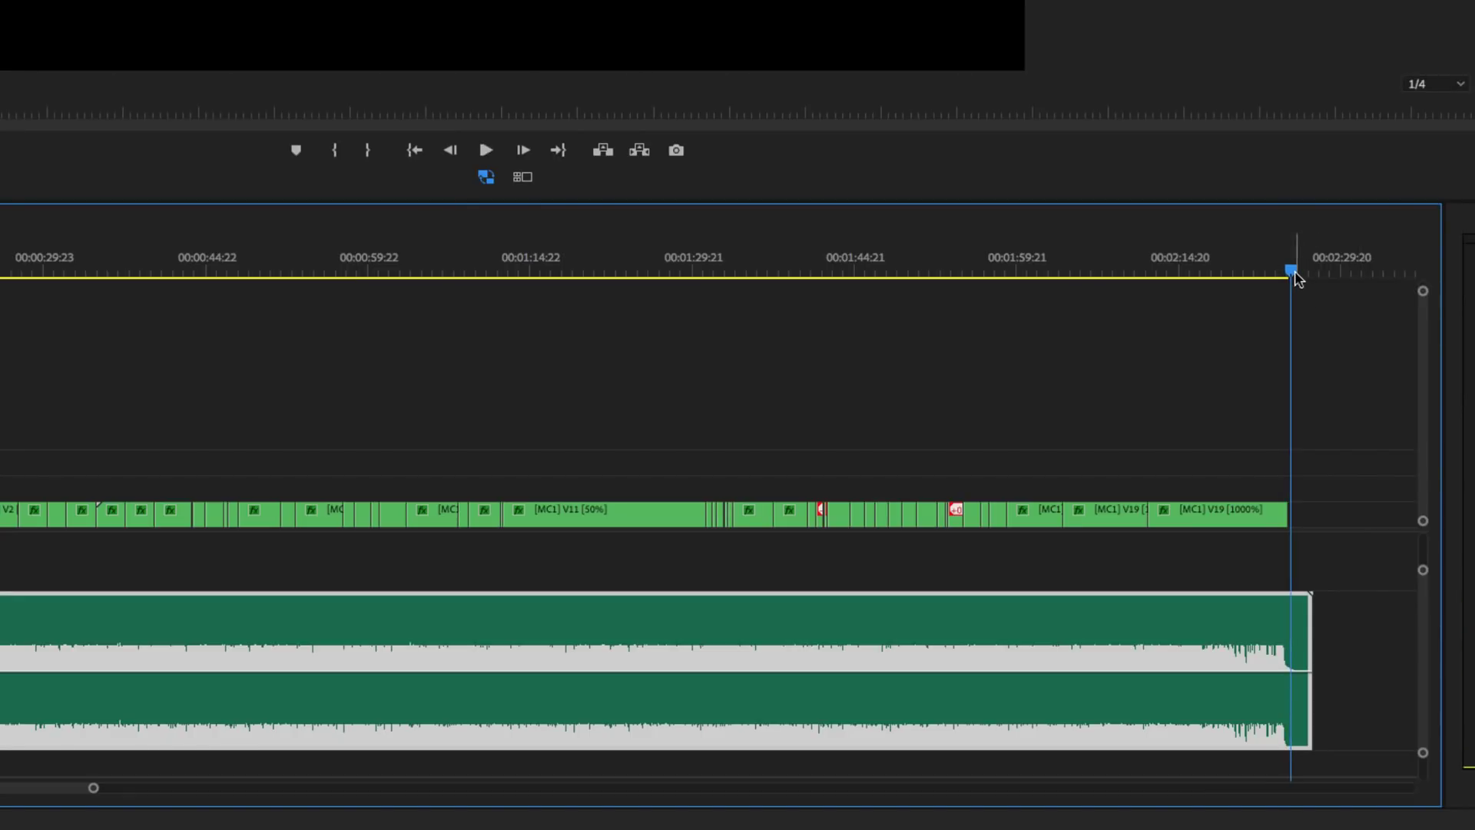
Step: Trim the music's end to the video's last frame
left_click_drag(1295, 273, 1291, 275)
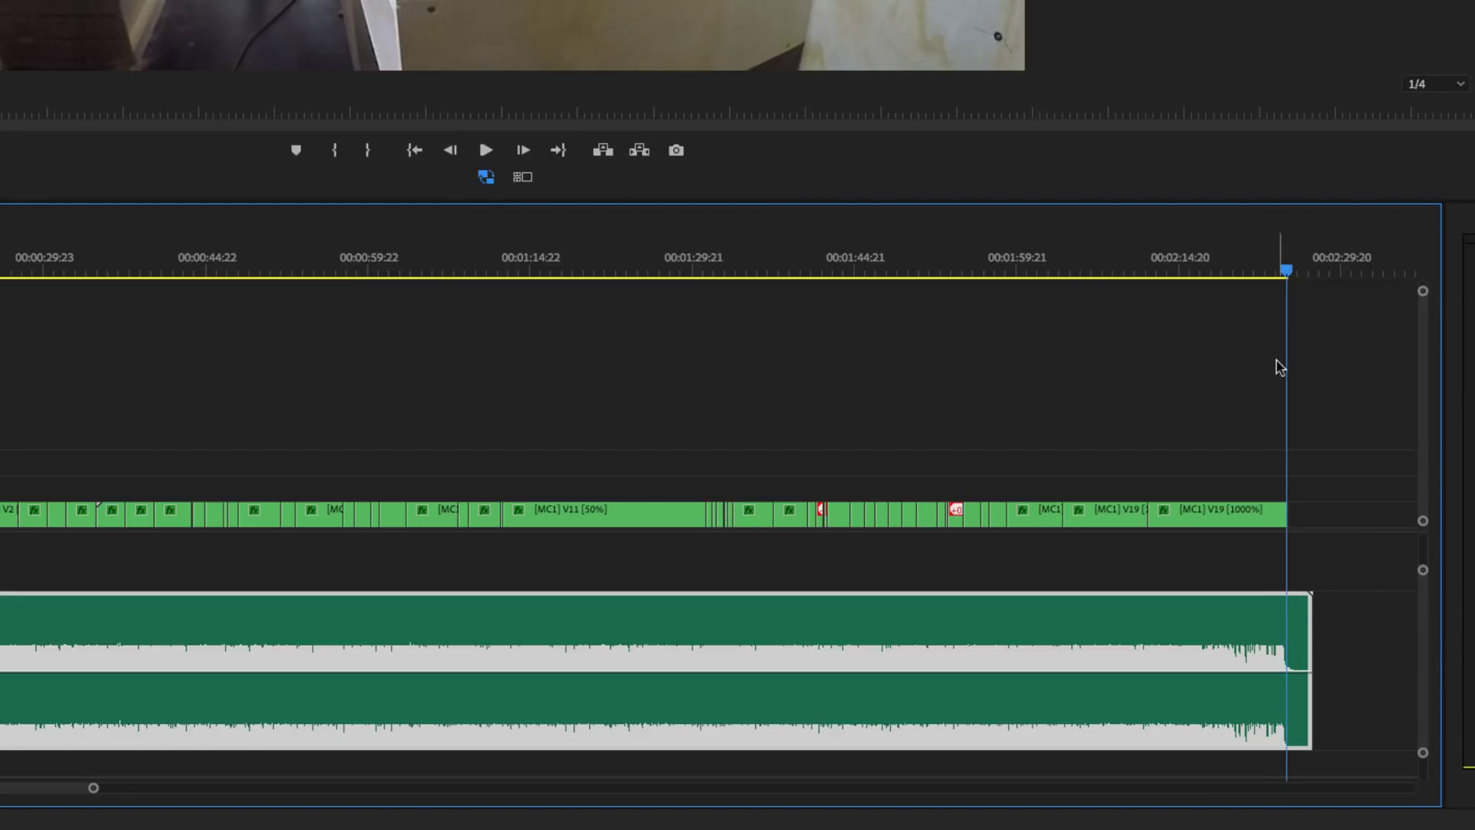
left_click_drag(1288, 618, 1284, 620)
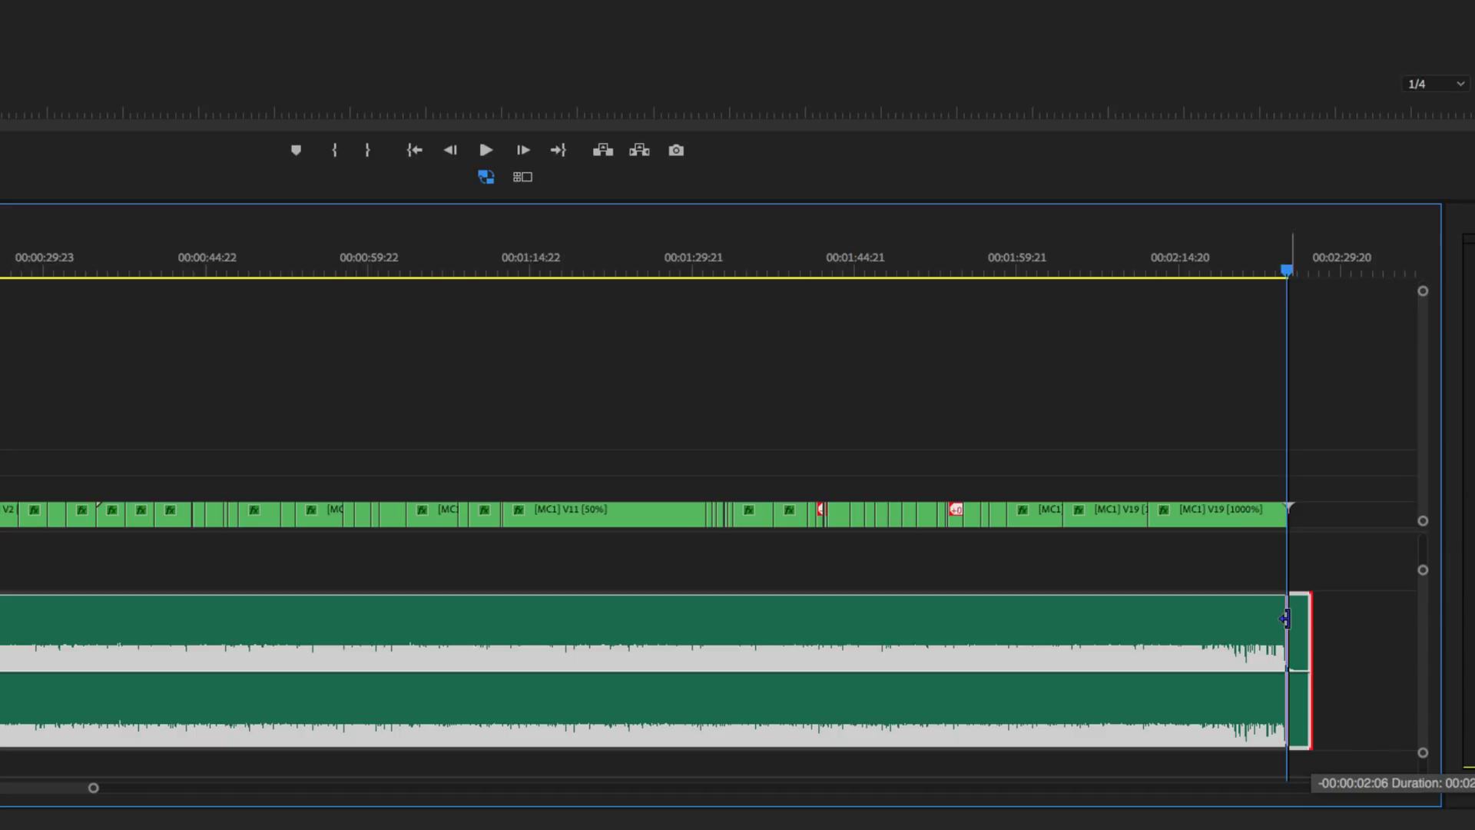
right_click(1273, 636)
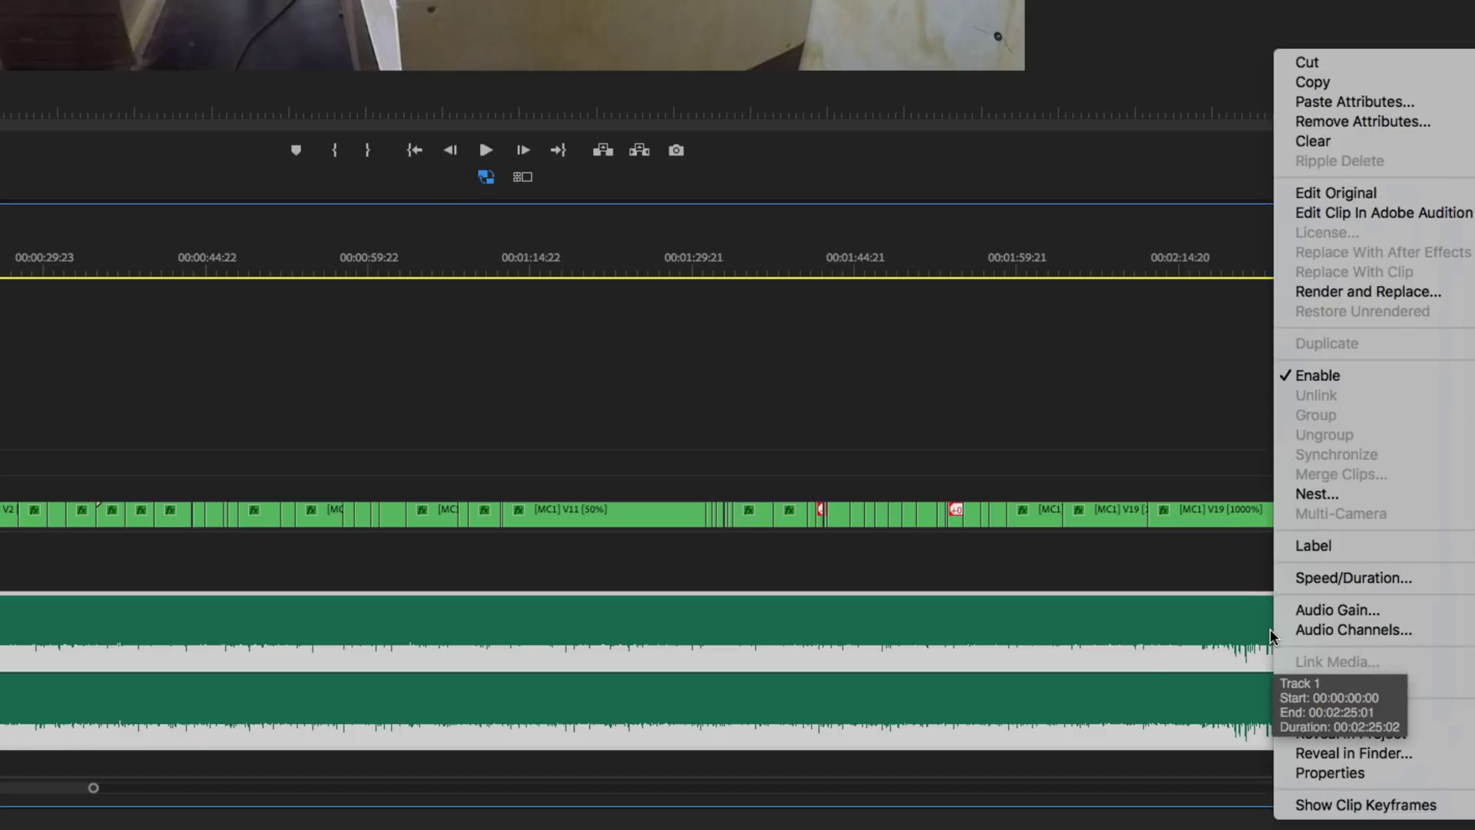
key("Escape")
Step: Add a lengthened Constant Power fade-out to the music and a Cross Dissolve to V1's end
right_click(1286, 631)
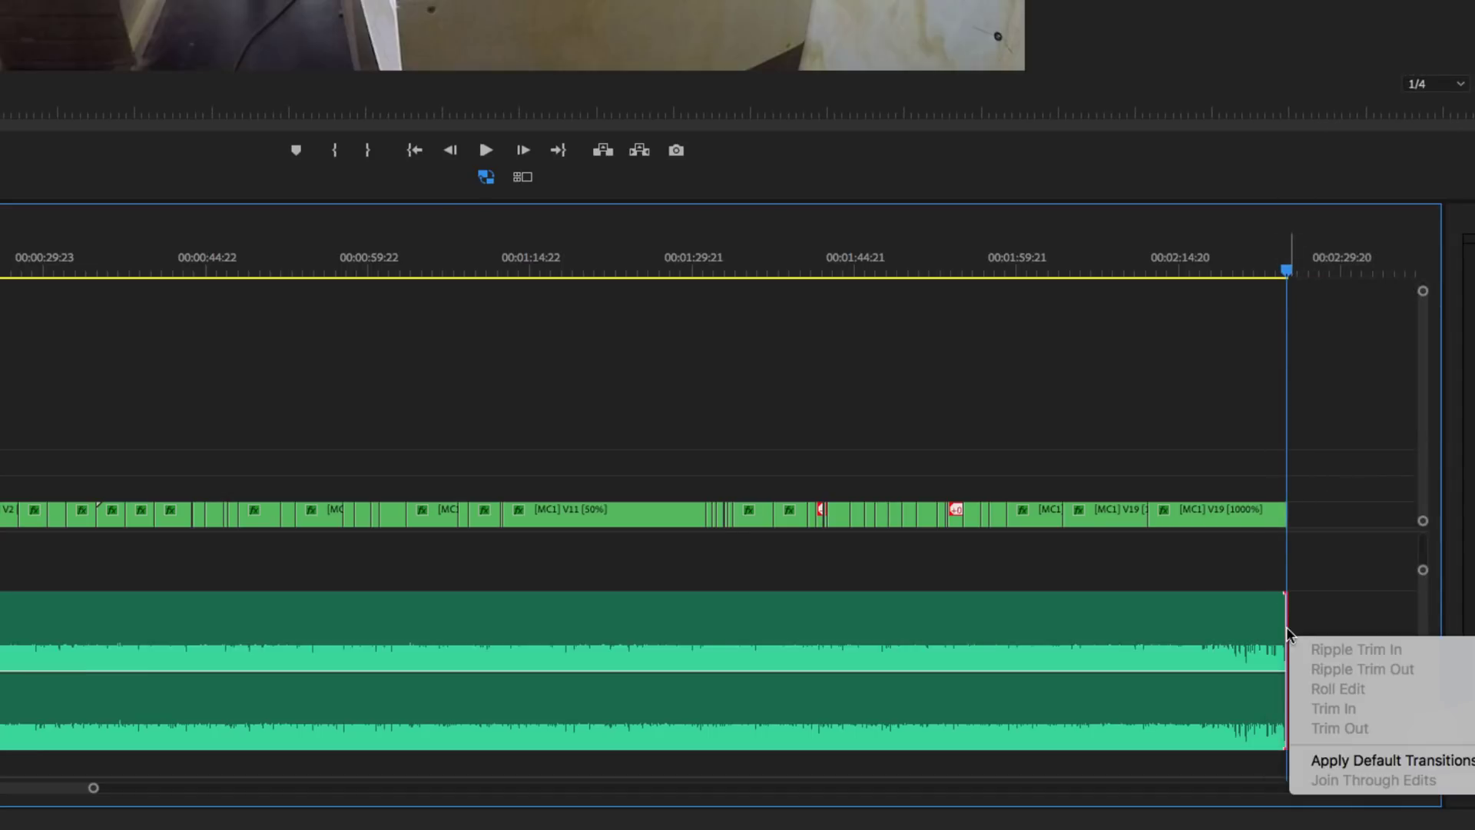
left_click(1343, 760)
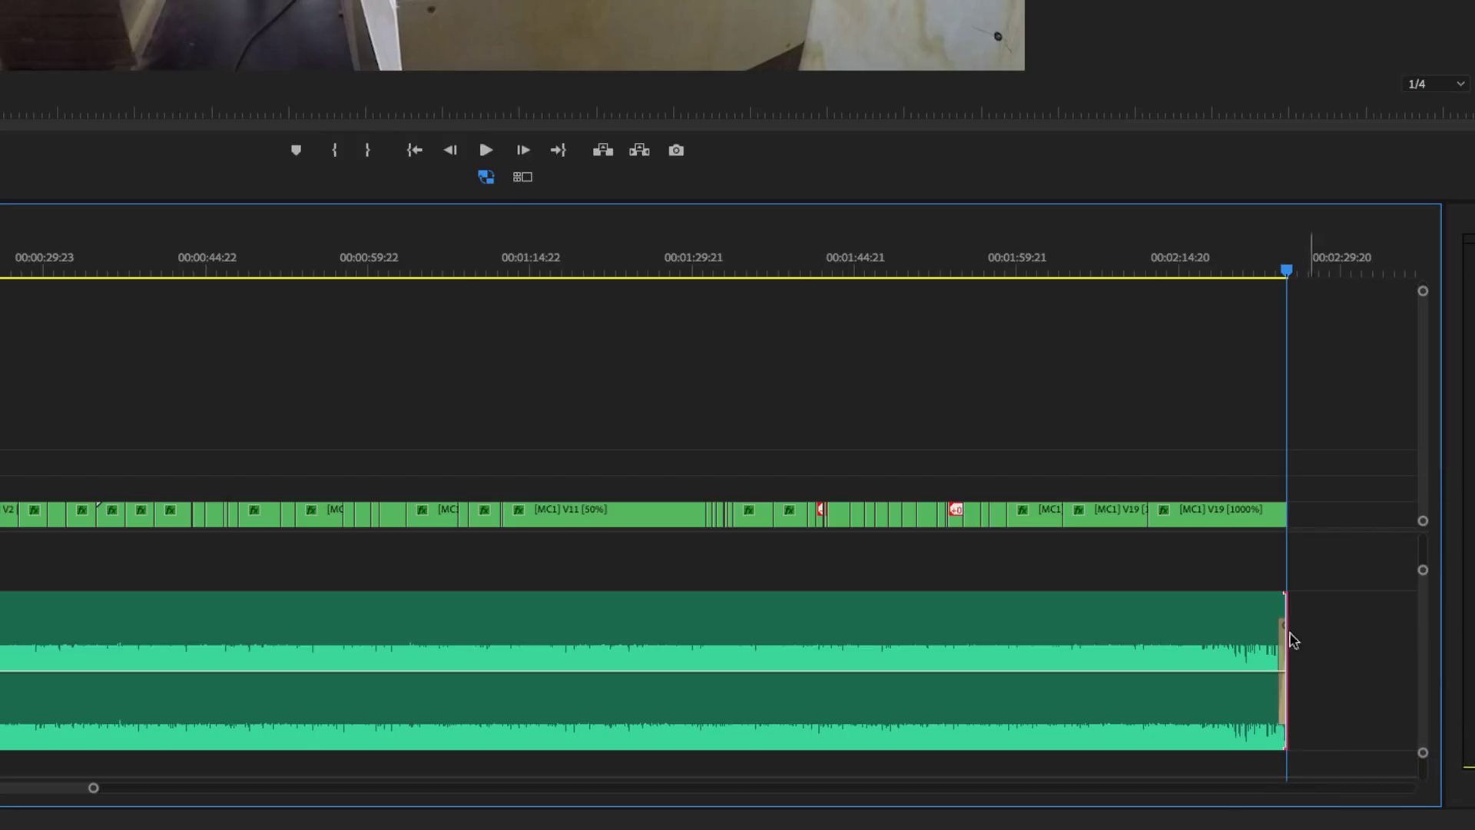
key("=")
key("=")
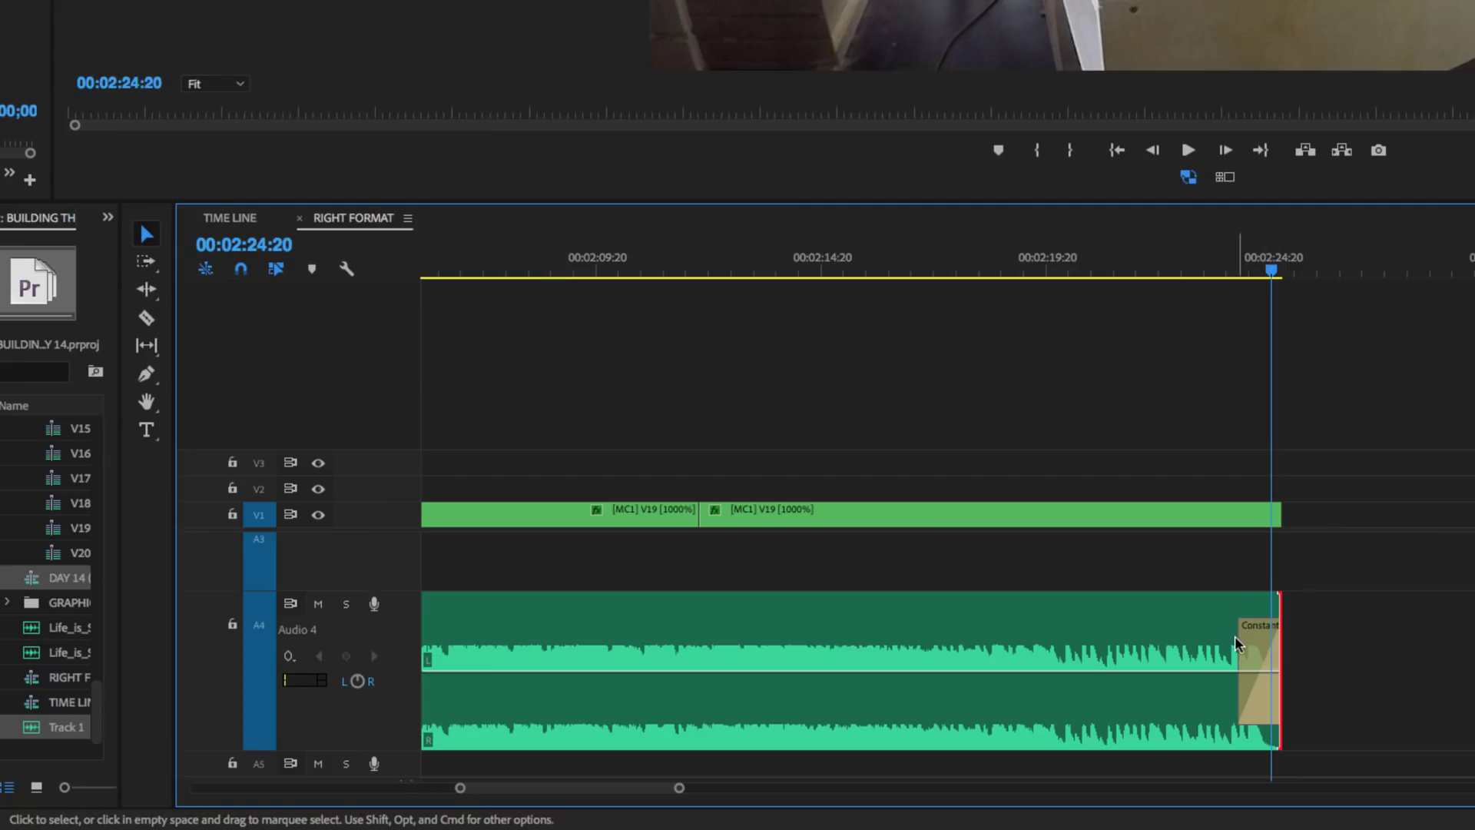
left_click_drag(540, 631, 459, 631)
left_click_drag(1162, 632, 1157, 632)
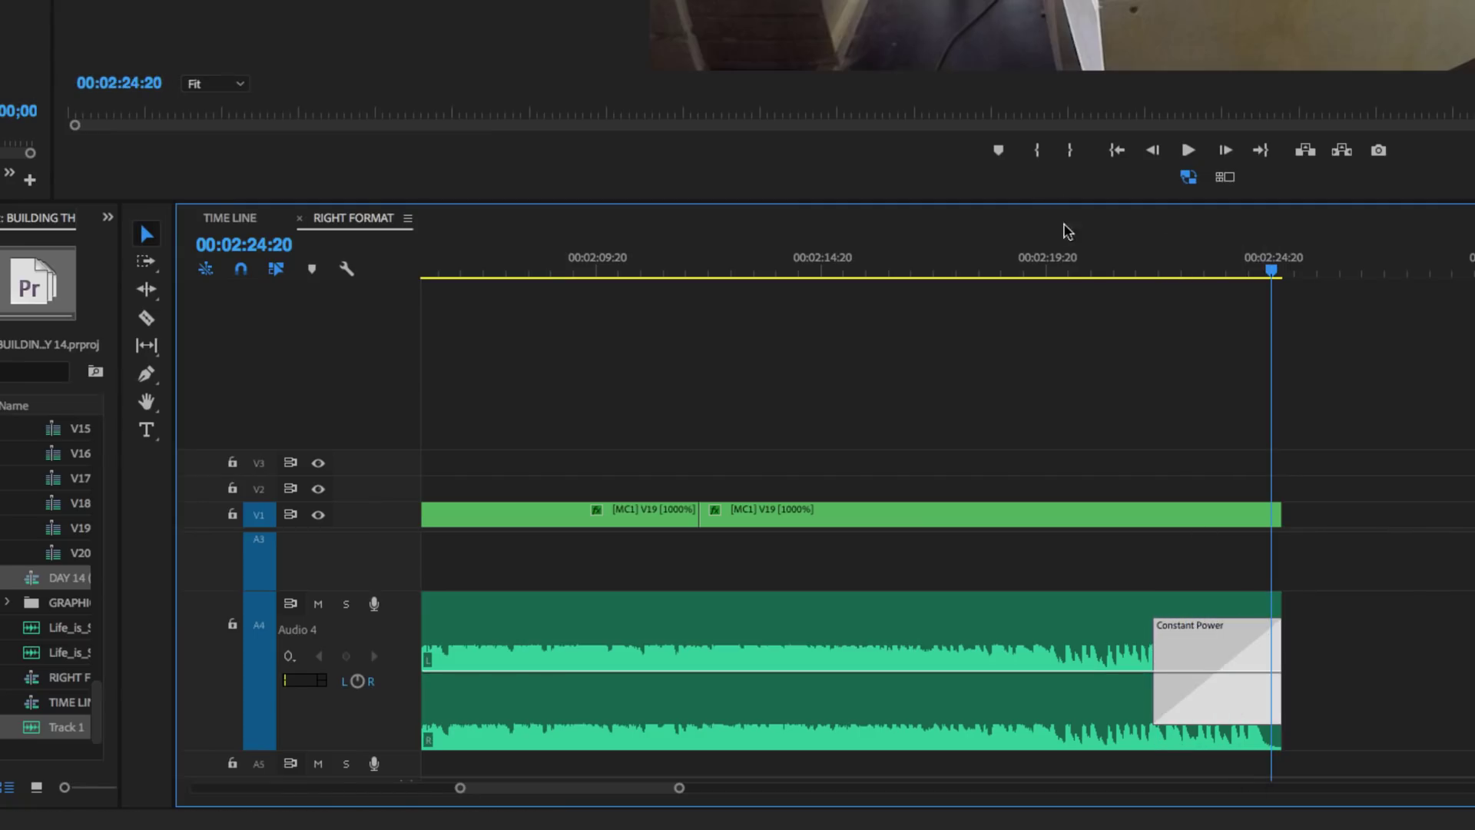
right_click(1279, 515)
left_click(1379, 647)
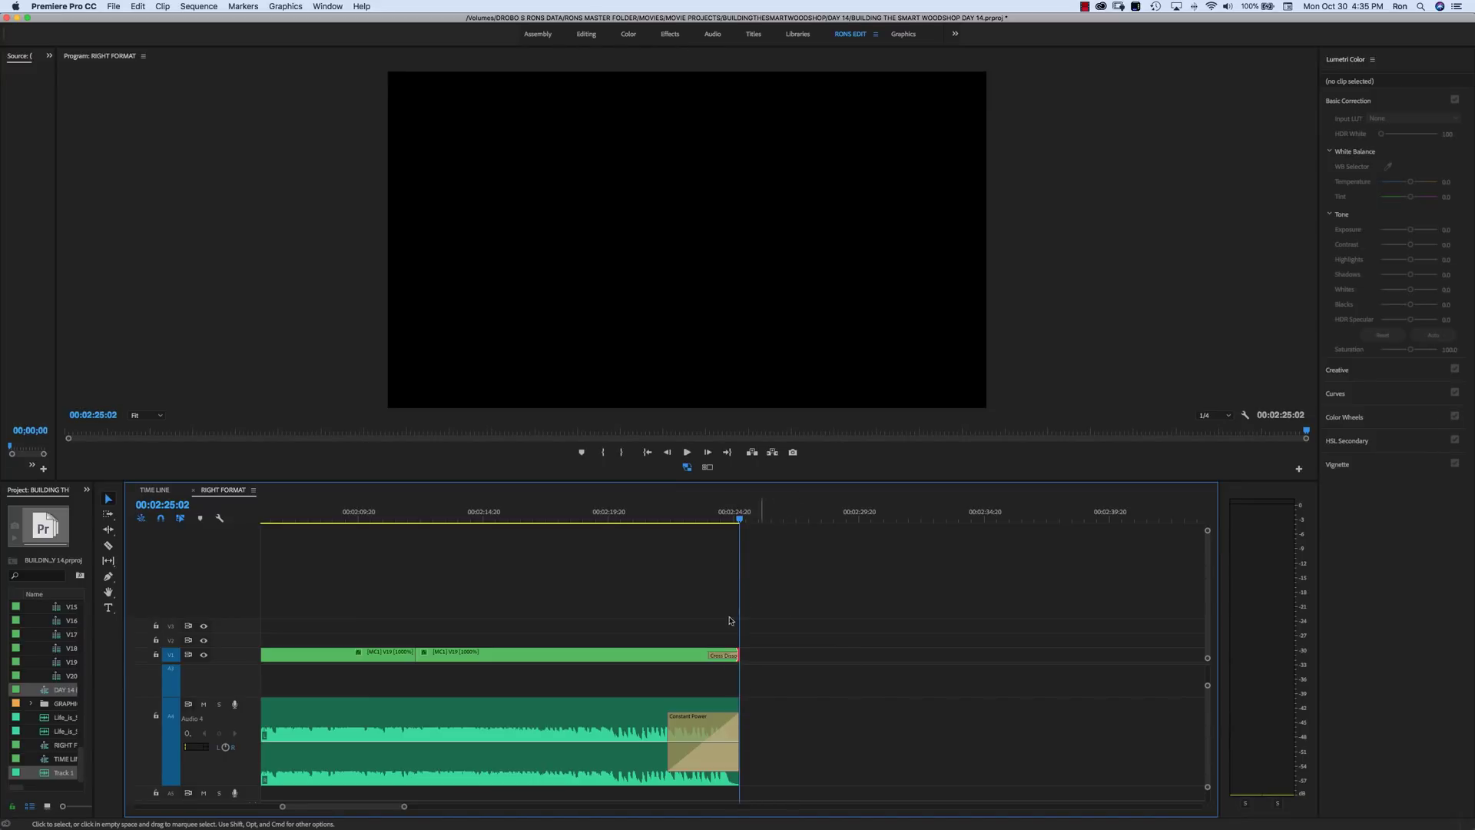
key("shift+k")
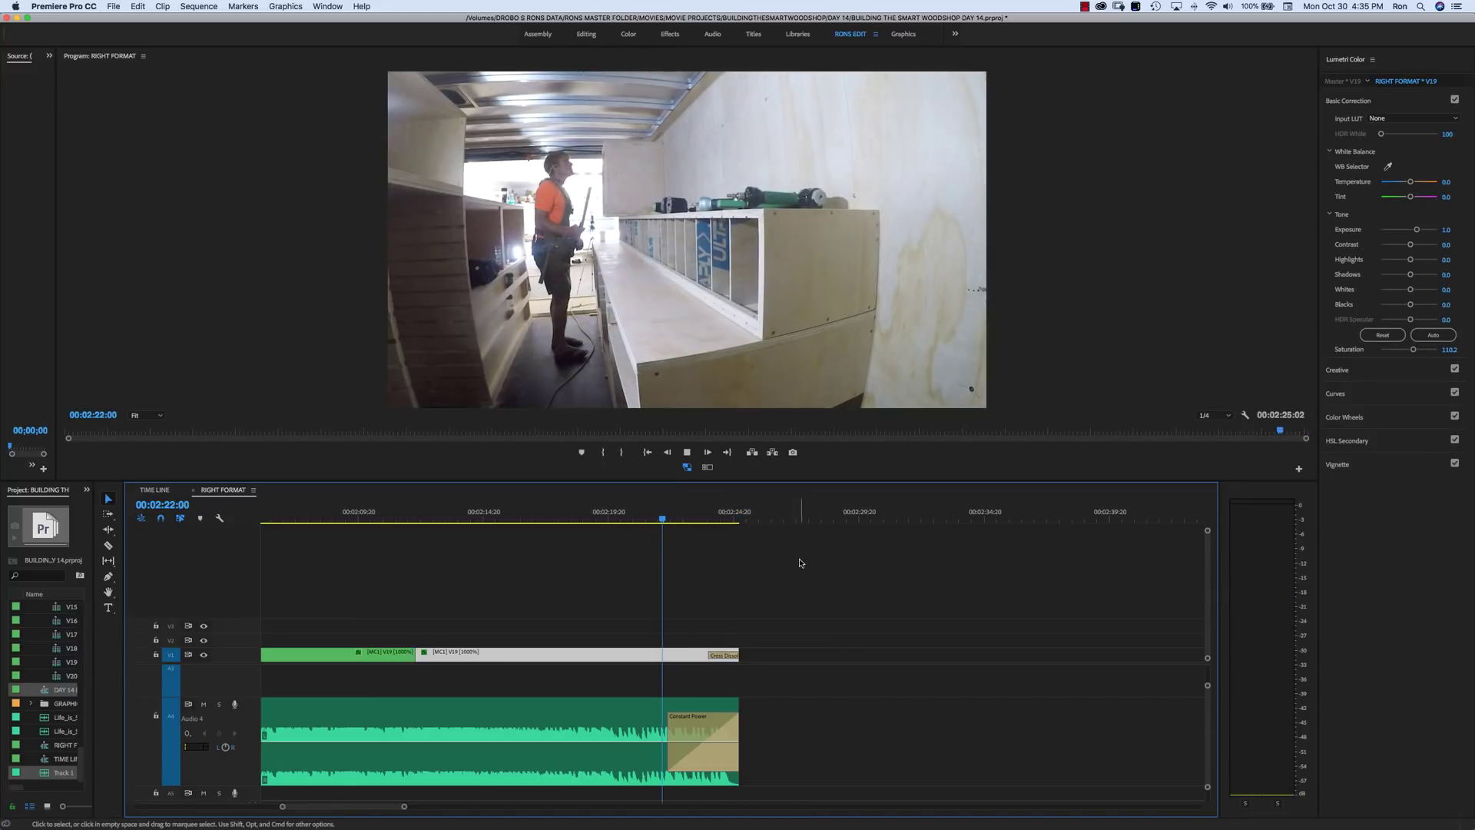